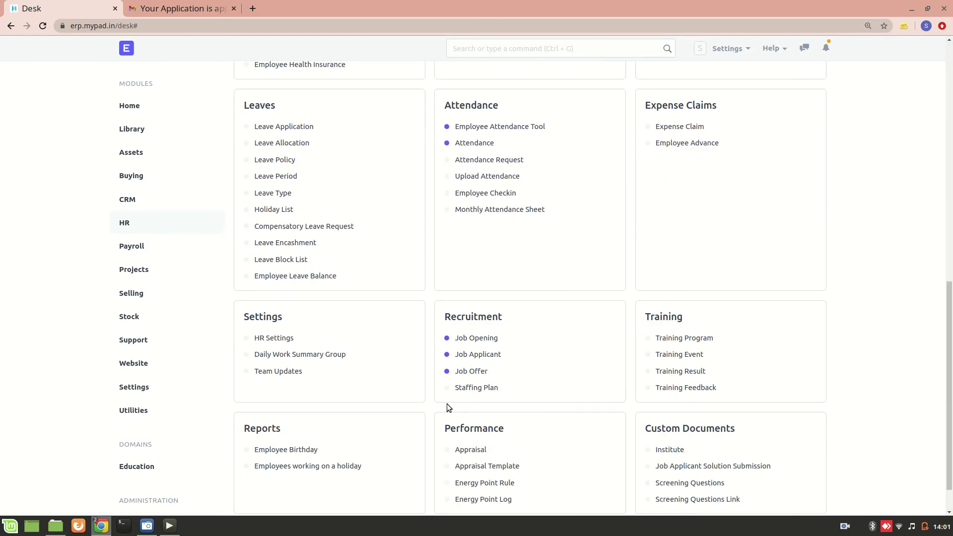
# Open the Product Manager job offer, examine its standard print preview, and return to the HR workspace.
pyautogui.click(474, 328)
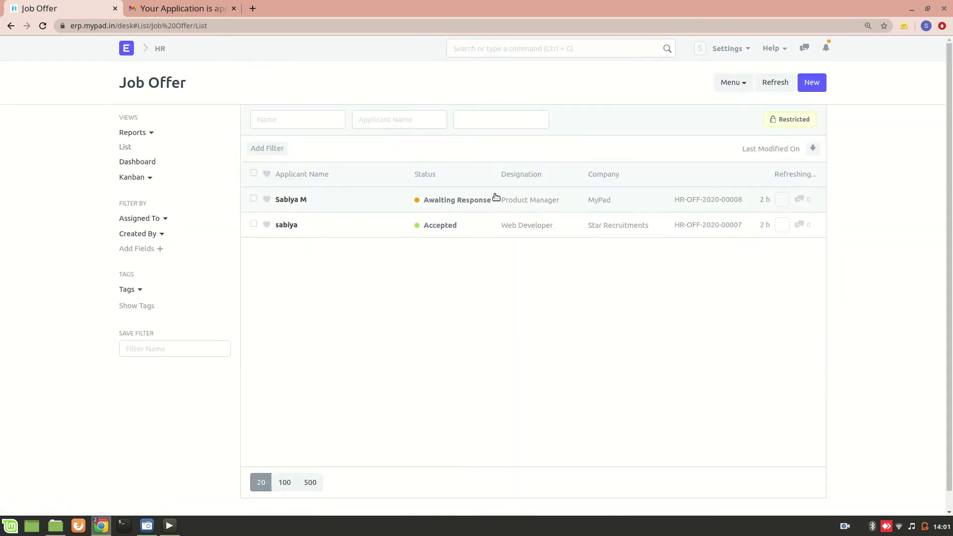
pyautogui.click(291, 200)
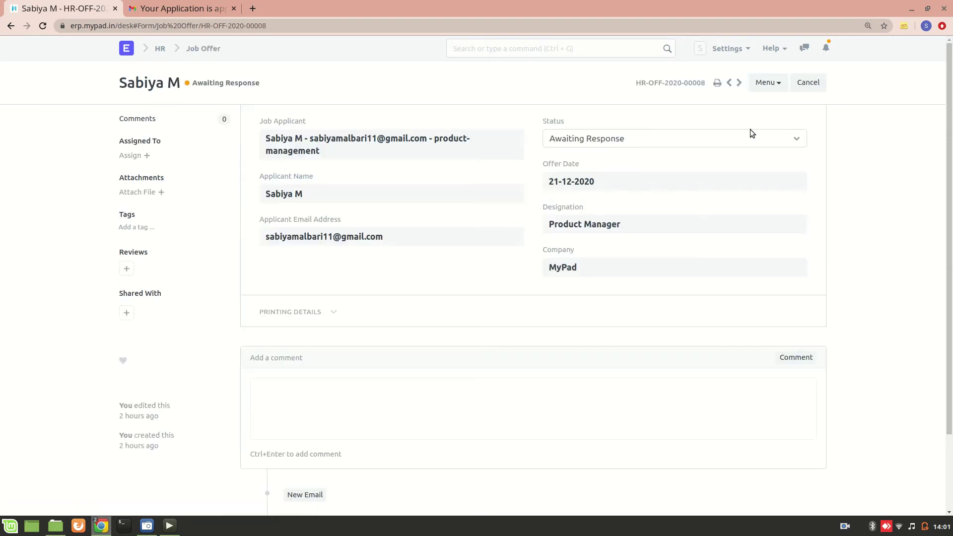
pyautogui.click(765, 82)
pyautogui.click(692, 105)
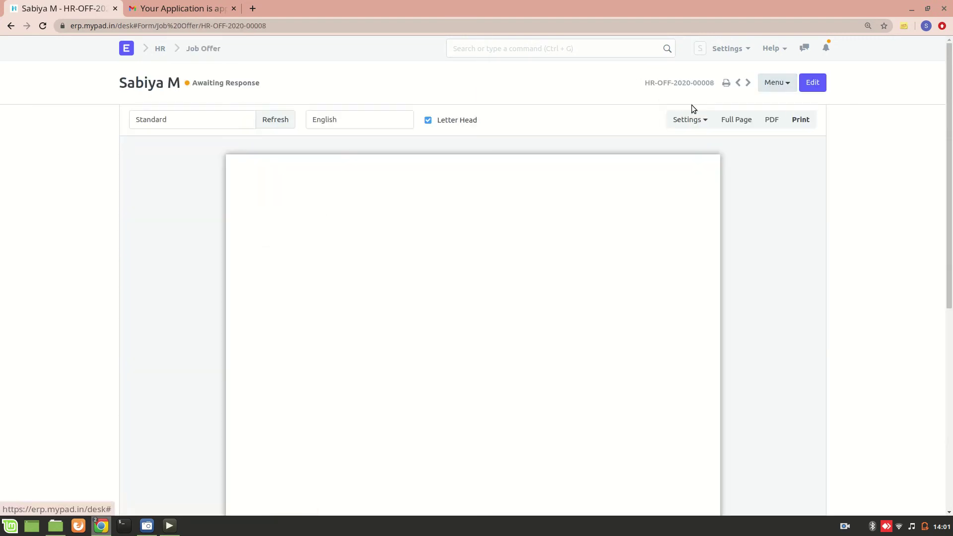
pyautogui.scroll(-3, 377, 295)
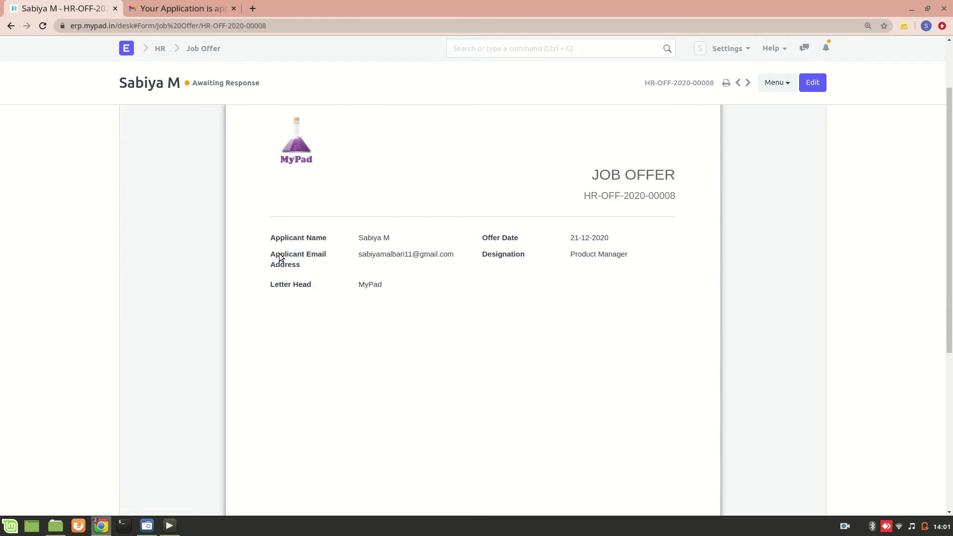
pyautogui.scroll(3, 390, 293)
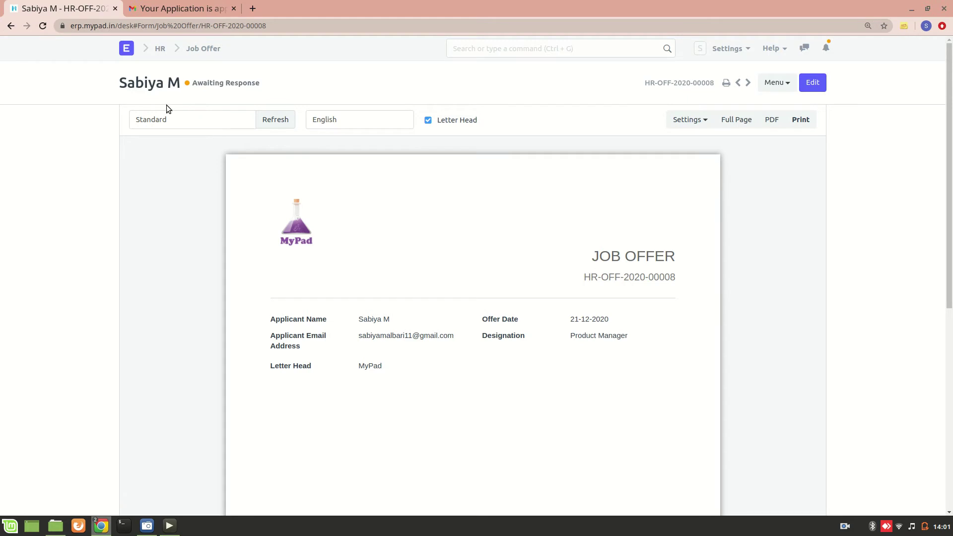
pyautogui.click(10, 26)
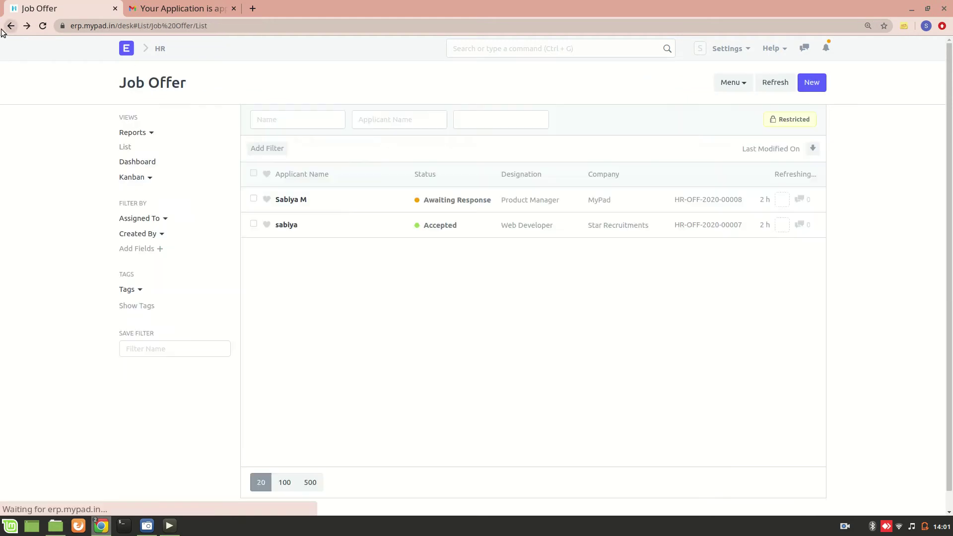
pyautogui.click(11, 26)
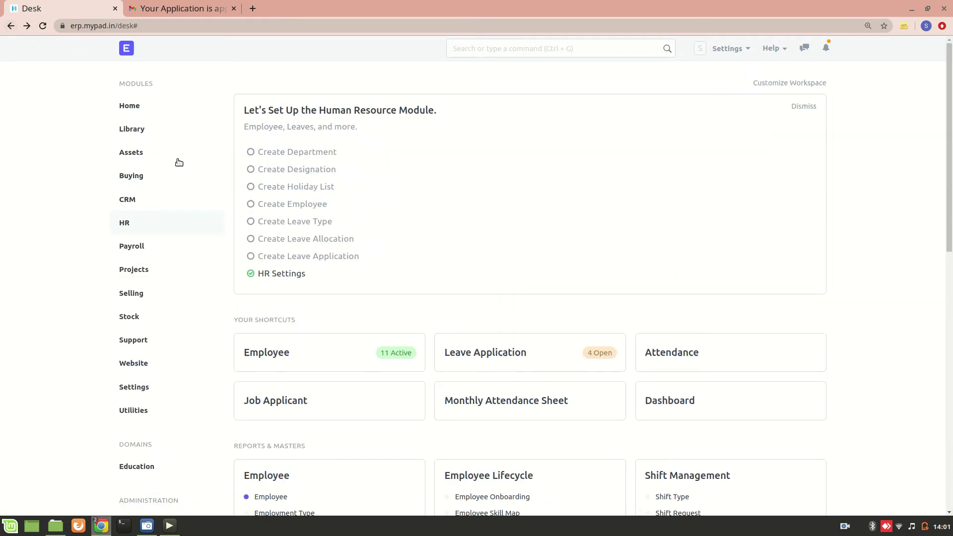
# Search for "print" and open the Print Format list.
pyautogui.click(563, 49)
pyautogui.write('print')
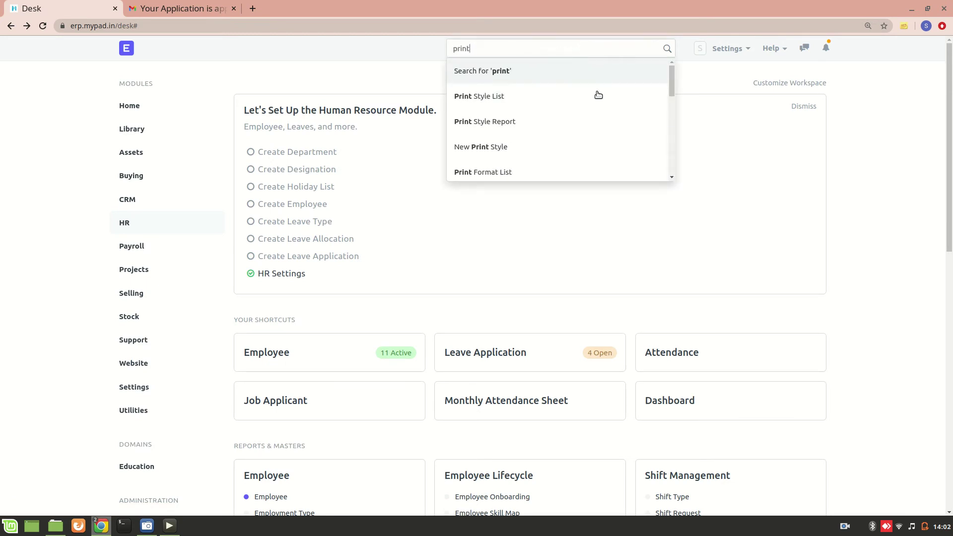
pyautogui.click(617, 171)
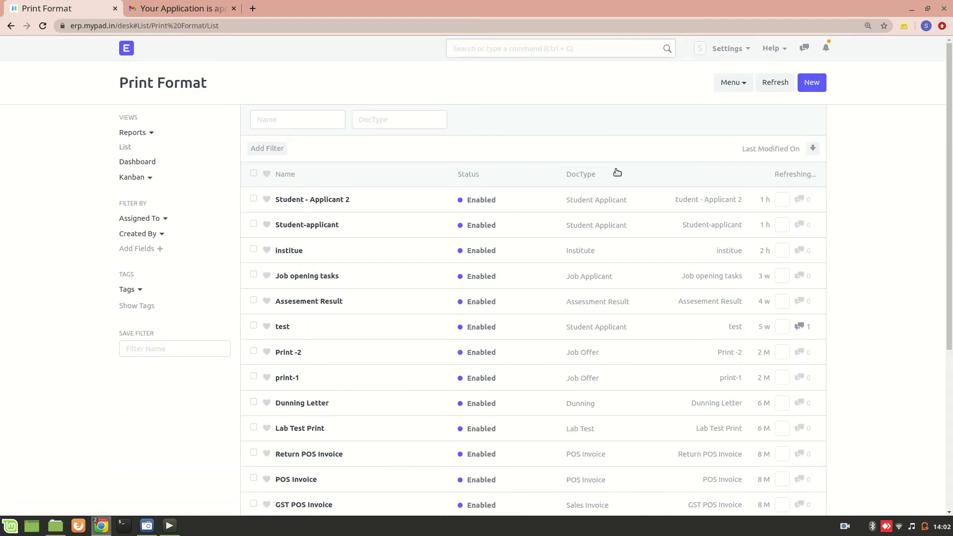
# Look through the existing print formats and view the Student - Applicant 2 format before returning to the list.
pyautogui.scroll(-5, 411, 271)
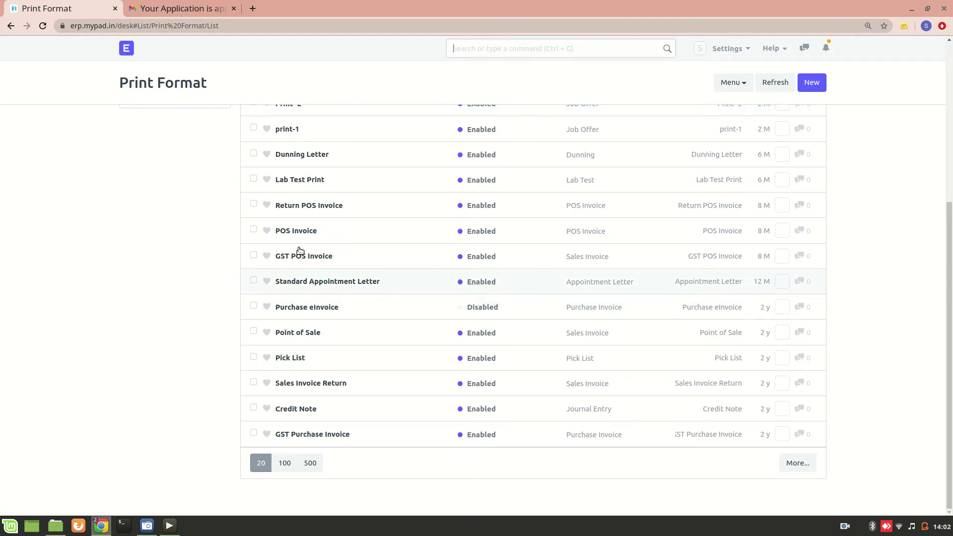
pyautogui.scroll(3, 306, 241)
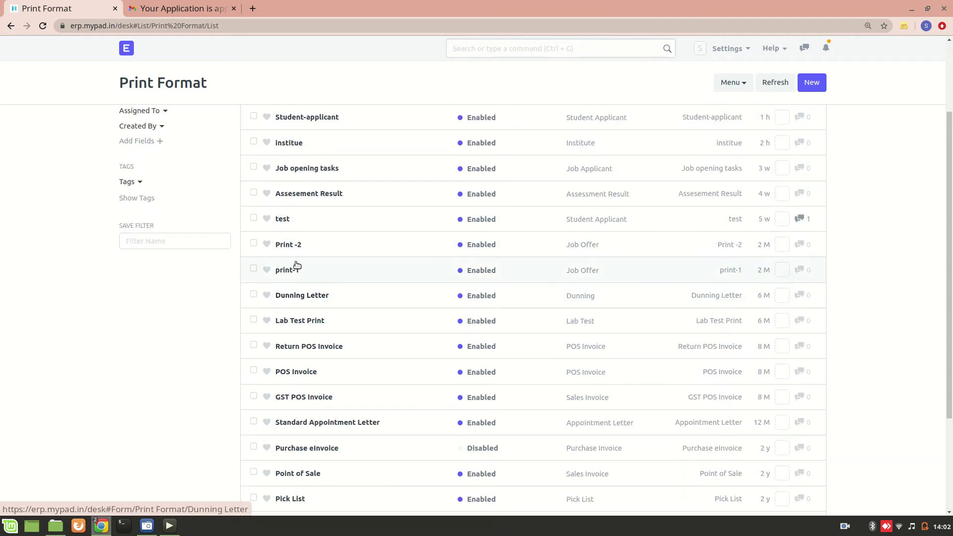
pyautogui.scroll(3, 287, 164)
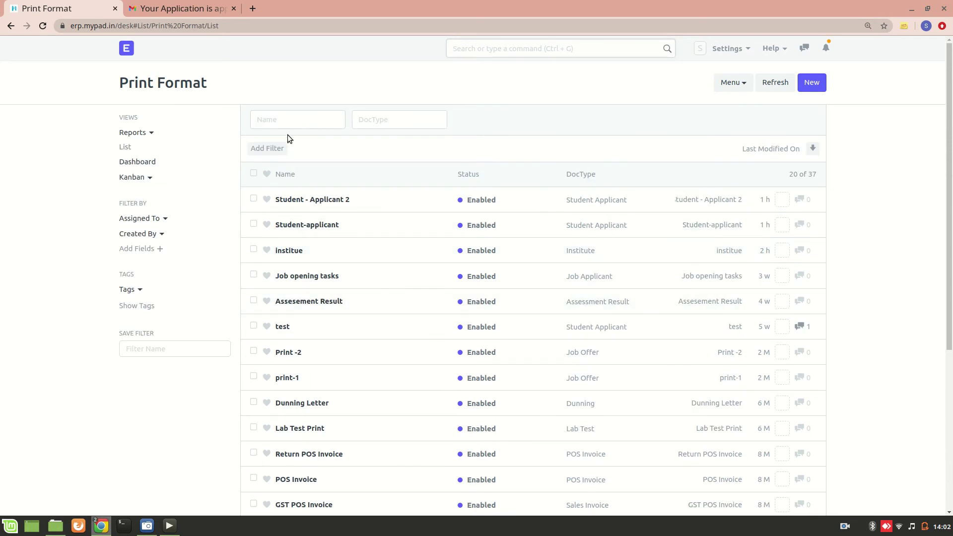
pyautogui.click(311, 205)
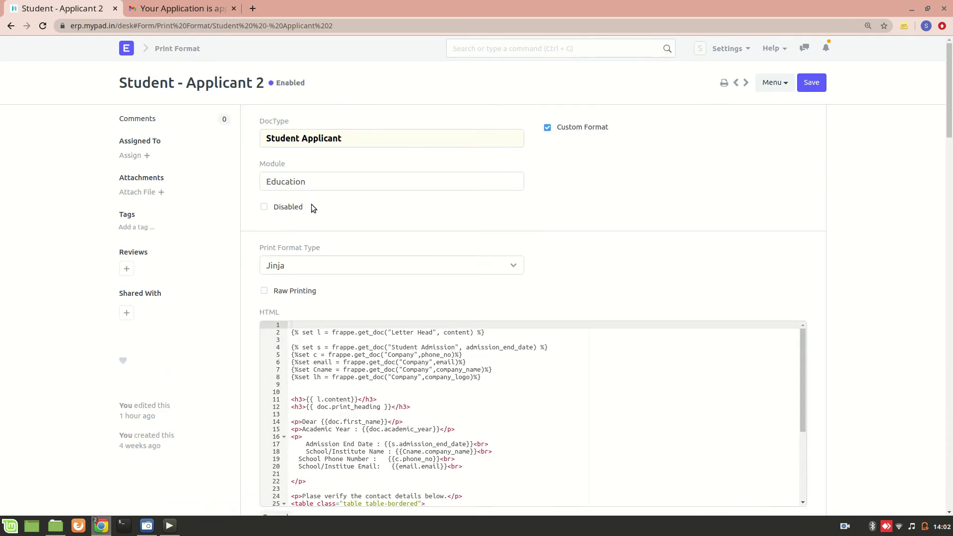
pyautogui.click(10, 26)
# Start a new print format and examine its Name, DocType, Module and style setting fields.
pyautogui.click(811, 85)
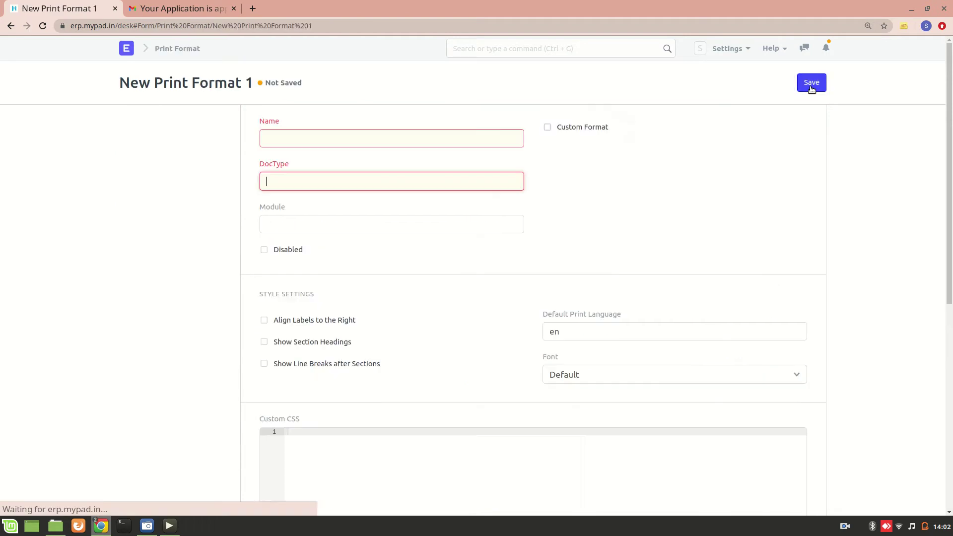
pyautogui.click(314, 136)
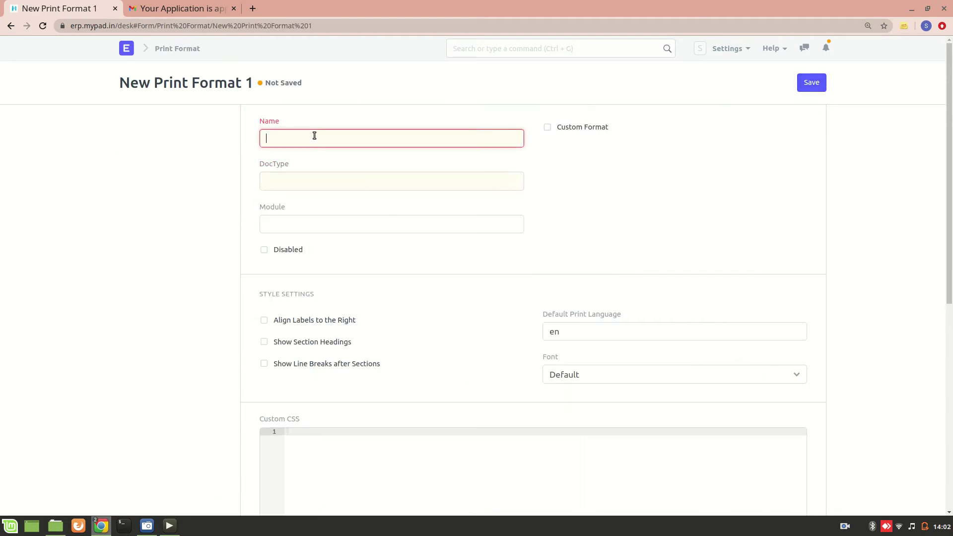
pyautogui.click(300, 181)
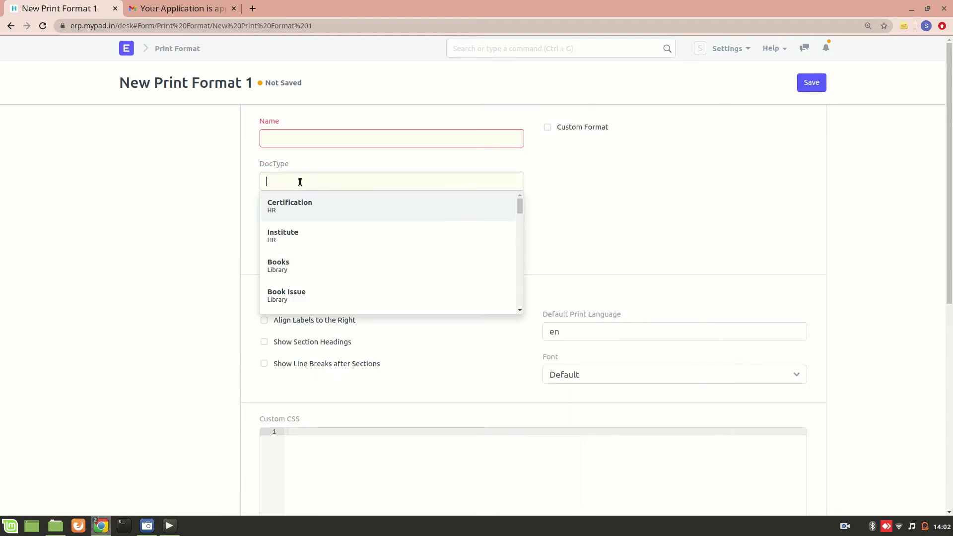
pyautogui.click(221, 189)
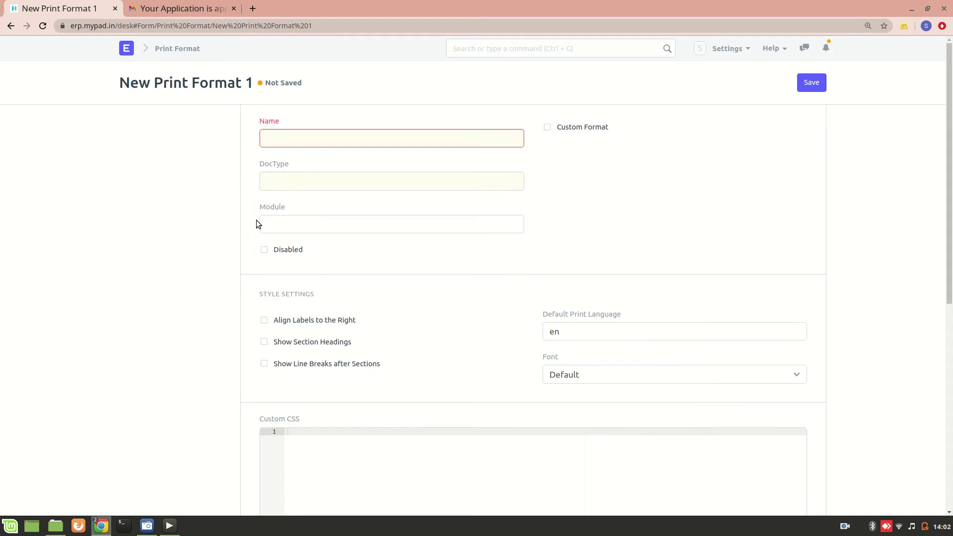
pyautogui.scroll(-1, 257, 221)
pyautogui.scroll(-3, 256, 222)
pyautogui.scroll(4, 256, 222)
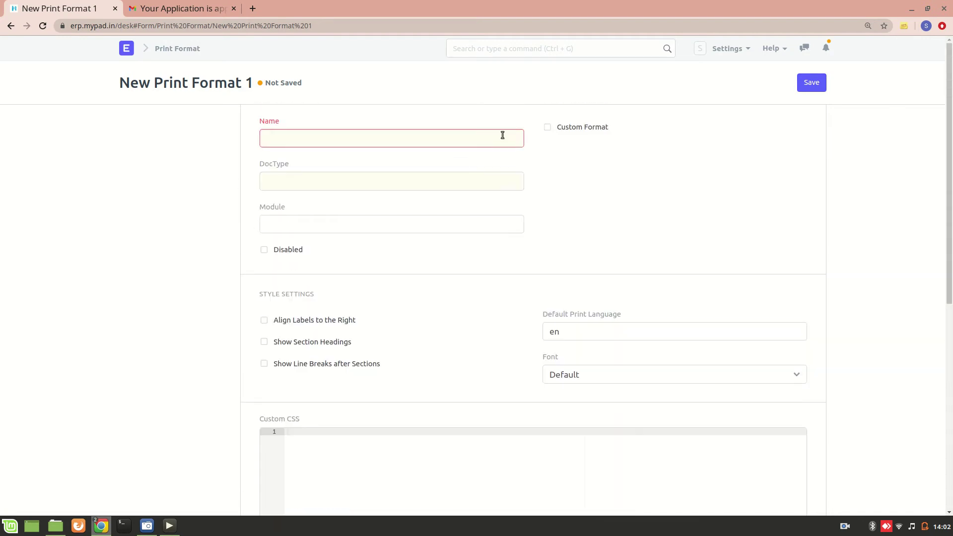
# Enable Custom Format on the new print format, check its Print Format Type and HTML fields, and leave it unsaved.
pyautogui.click(551, 130)
pyautogui.scroll(-5, 487, 248)
pyautogui.scroll(3, 487, 248)
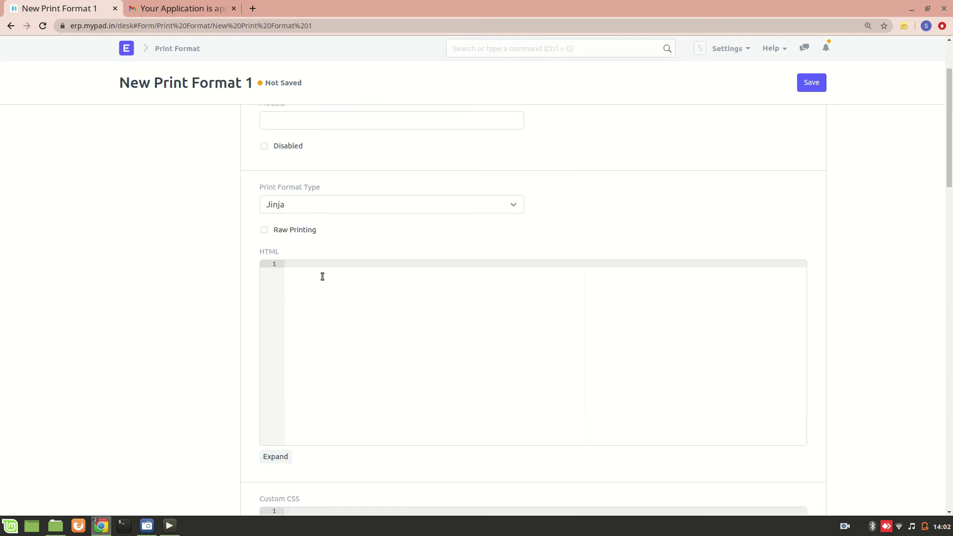
pyautogui.click(283, 212)
pyautogui.click(274, 195)
pyautogui.scroll(2, 321, 289)
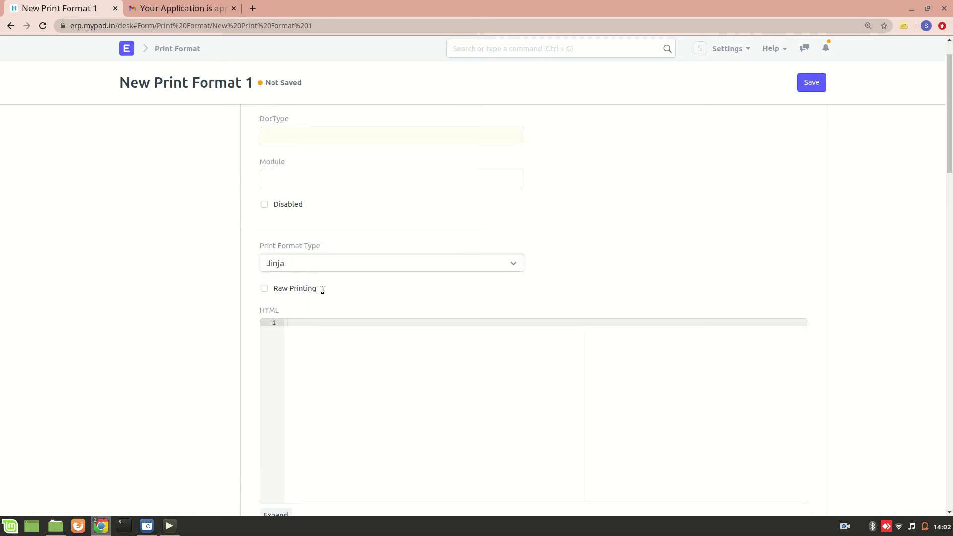
pyautogui.click(11, 26)
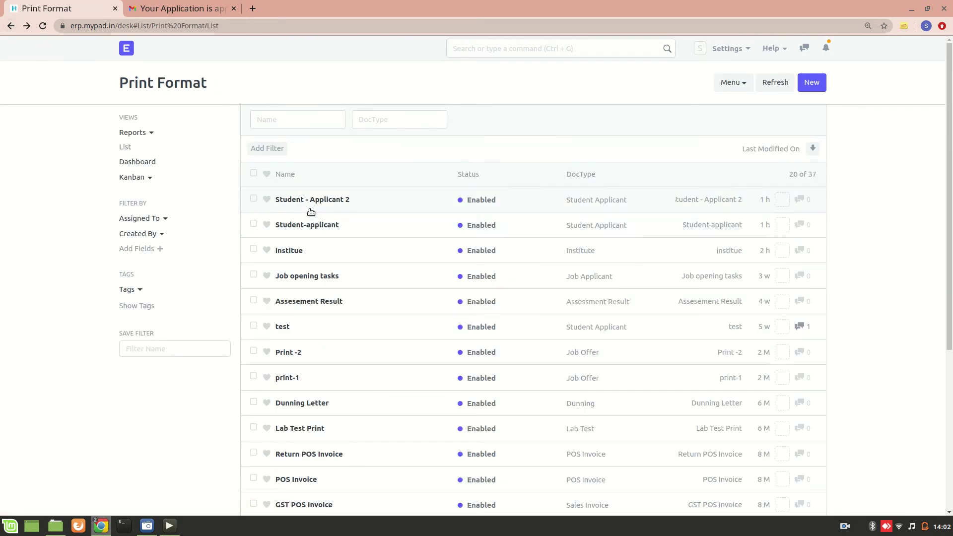
# Open the Student - Applicant 2 print format from the list.
pyautogui.click(327, 198)
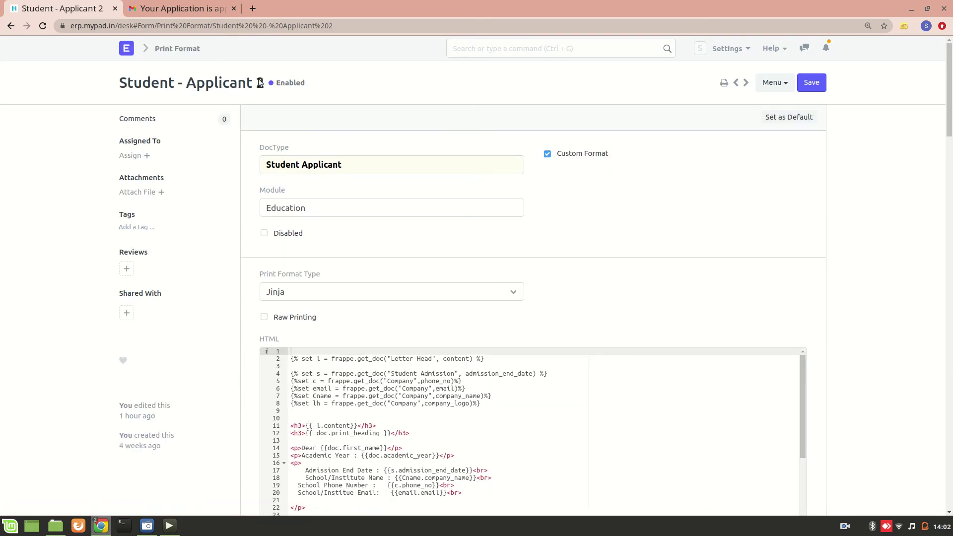
pyautogui.click(128, 49)
pyautogui.scroll(-12, 274, 320)
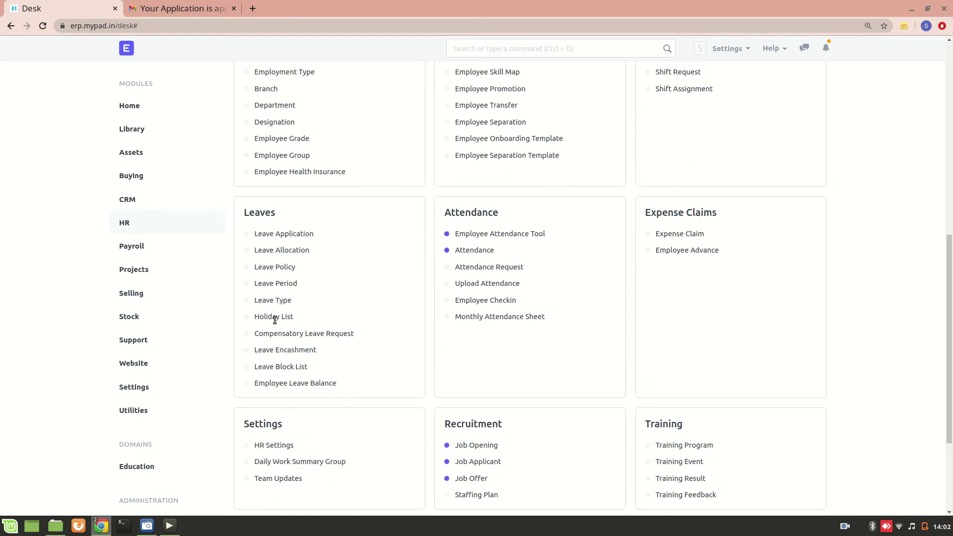
pyautogui.click(145, 468)
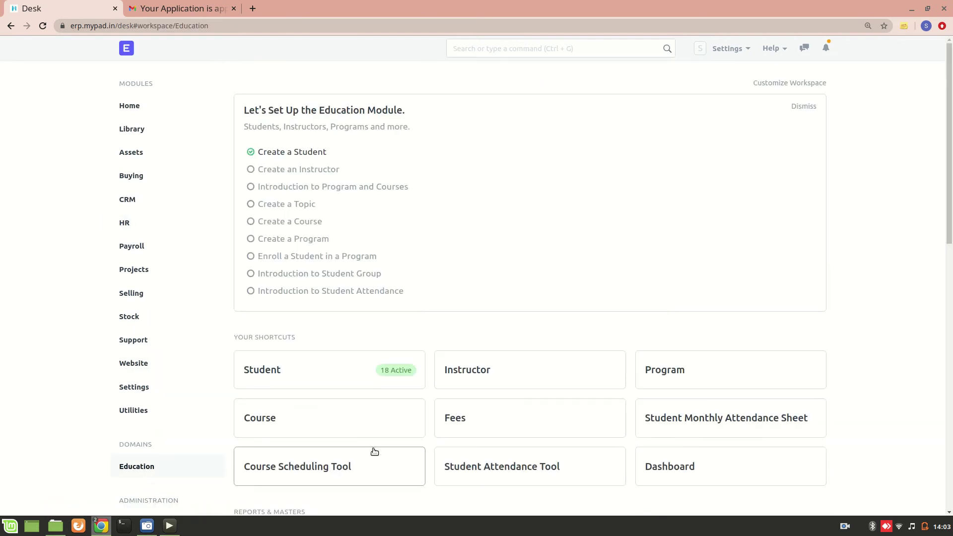
pyautogui.scroll(-5, 311, 377)
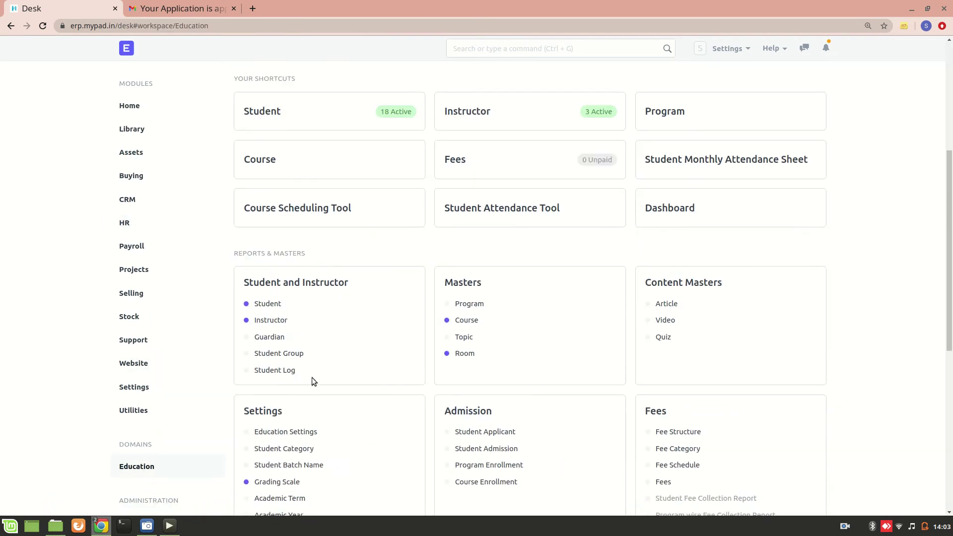
pyautogui.click(473, 431)
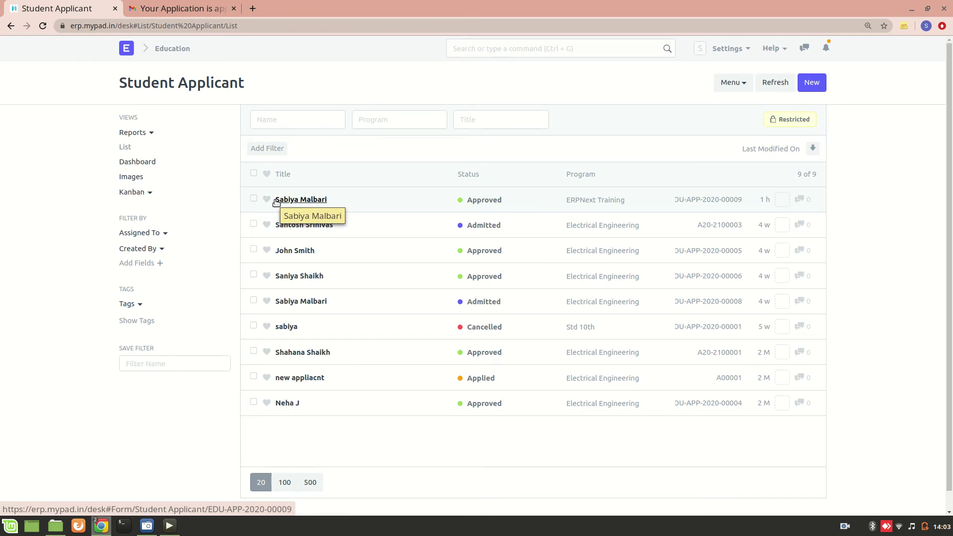
pyautogui.click(4, 23)
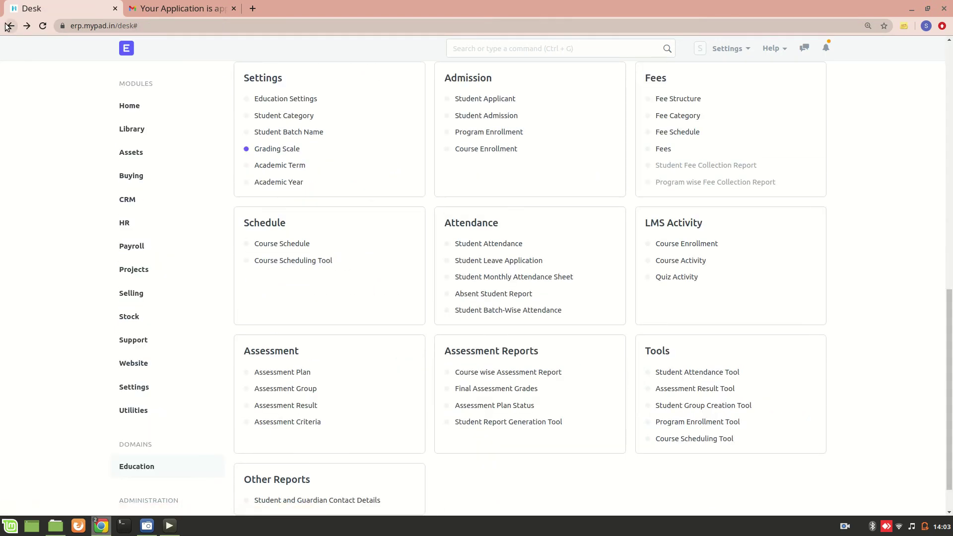
pyautogui.click(5, 24)
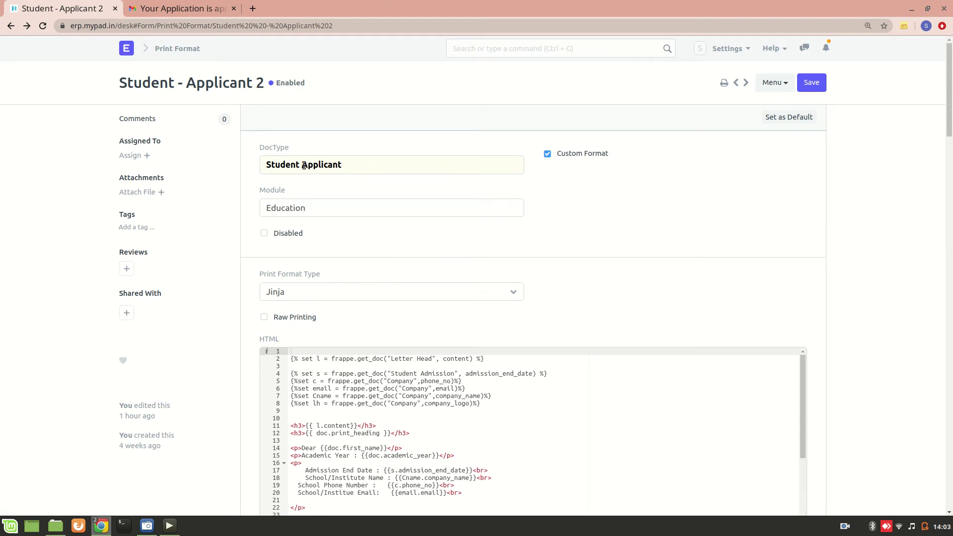
# Duplicate the print format's browser tab and open the ERPNext Training student applicant's record from the Education module in the copy.
pyautogui.rightClick(76, 2)
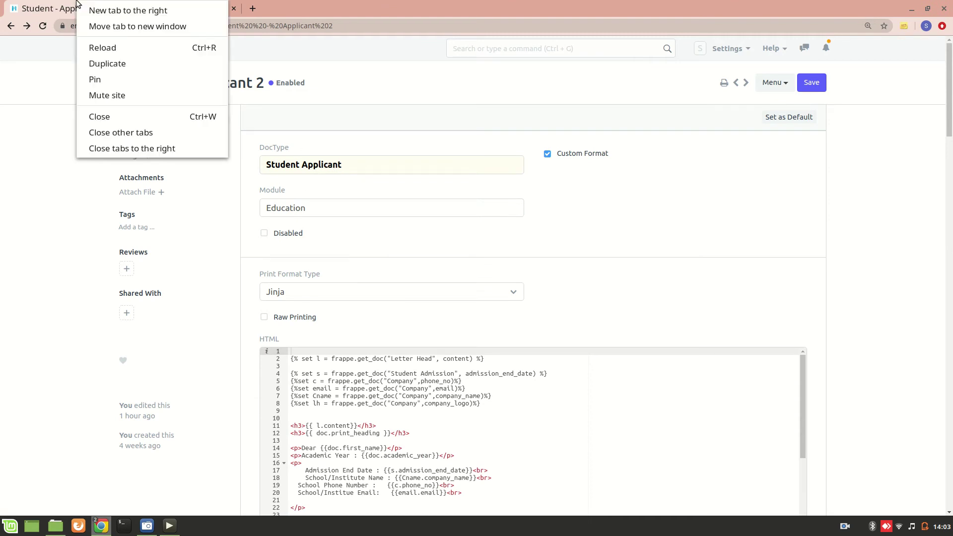
pyautogui.click(124, 61)
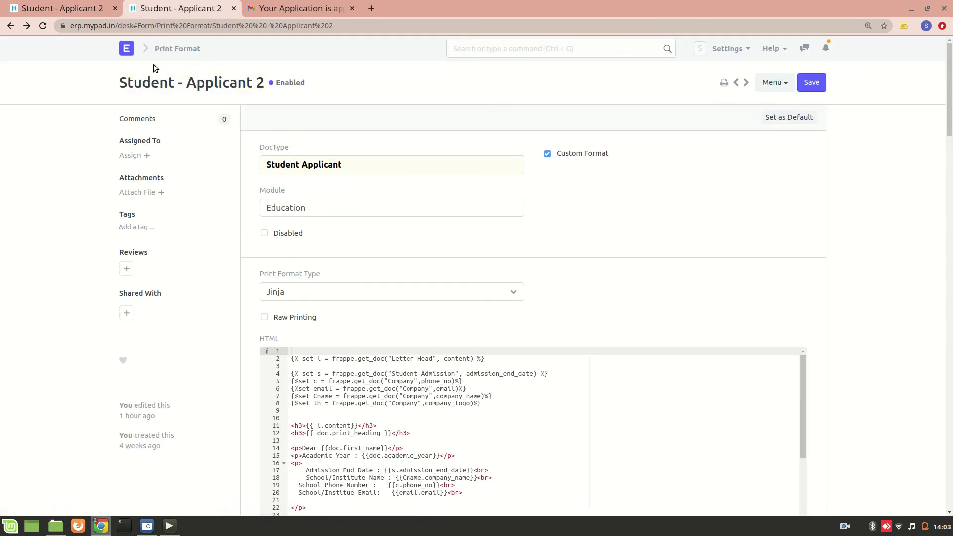
pyautogui.click(134, 55)
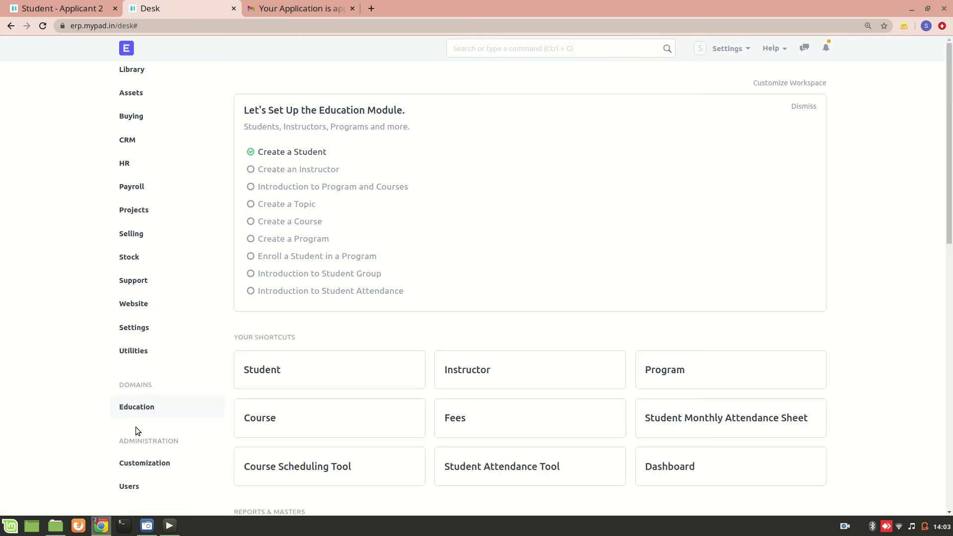
pyautogui.click(156, 407)
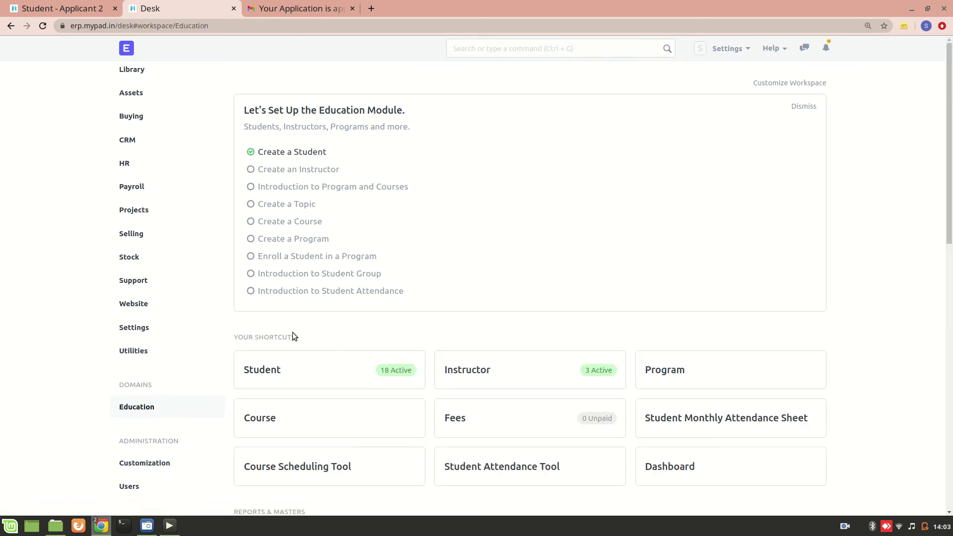
pyautogui.scroll(-7, 379, 370)
pyautogui.click(465, 314)
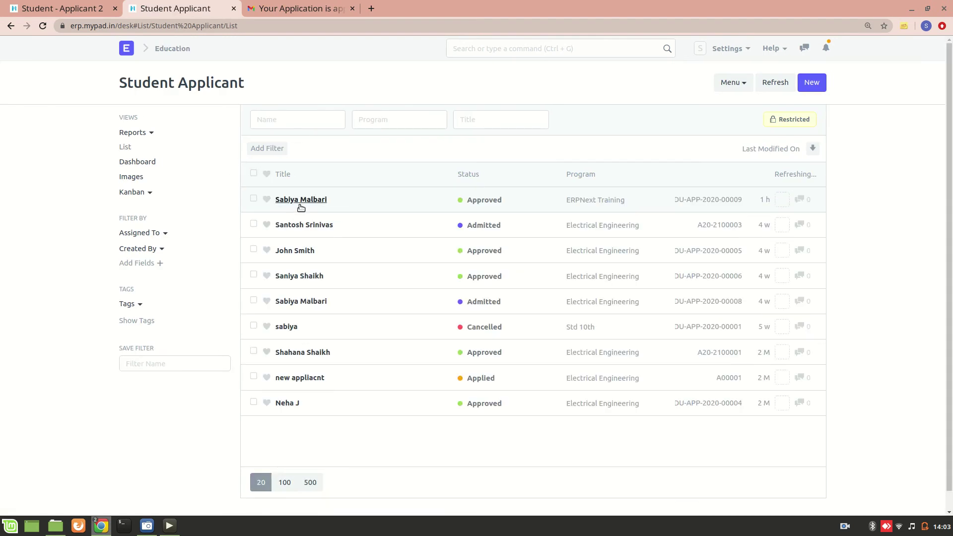
pyautogui.click(291, 199)
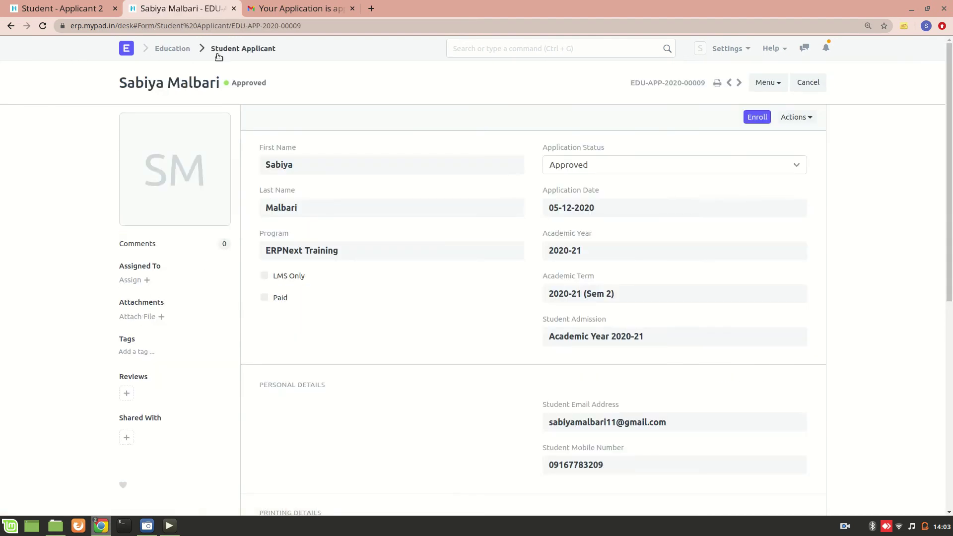
# Switch back to the browser tab showing the Student - Applicant 2 print format.
pyautogui.click(66, 6)
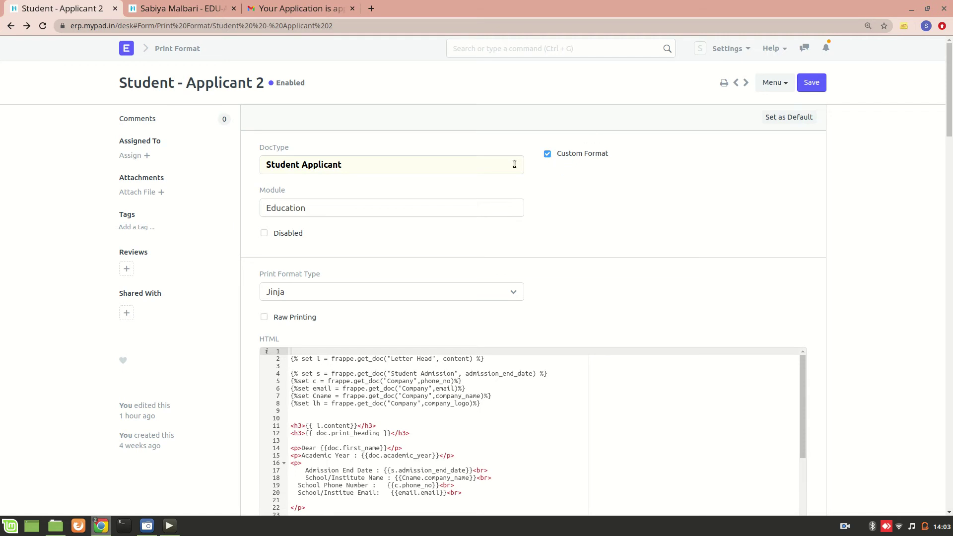
# Open the Assesement Result print format from the print format list and review its Style Settings, Custom CSS field and CSS help.
pyautogui.click(11, 25)
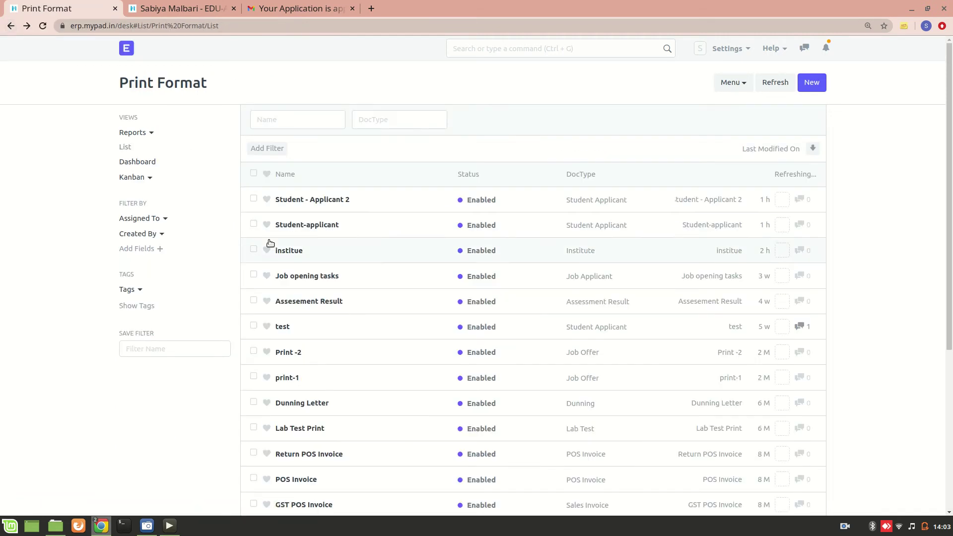
pyautogui.click(303, 301)
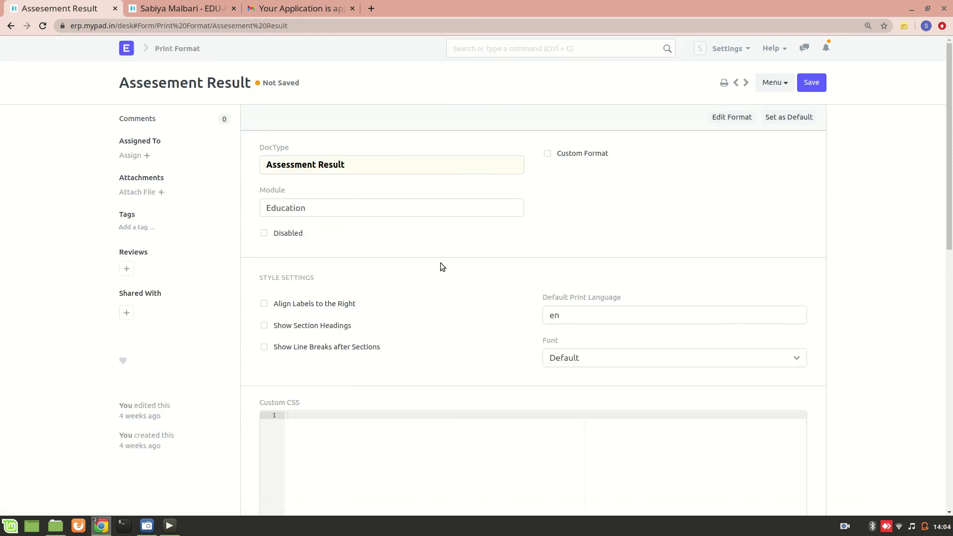
pyautogui.scroll(-2, 346, 342)
pyautogui.scroll(2, 347, 342)
pyautogui.scroll(-15, 343, 291)
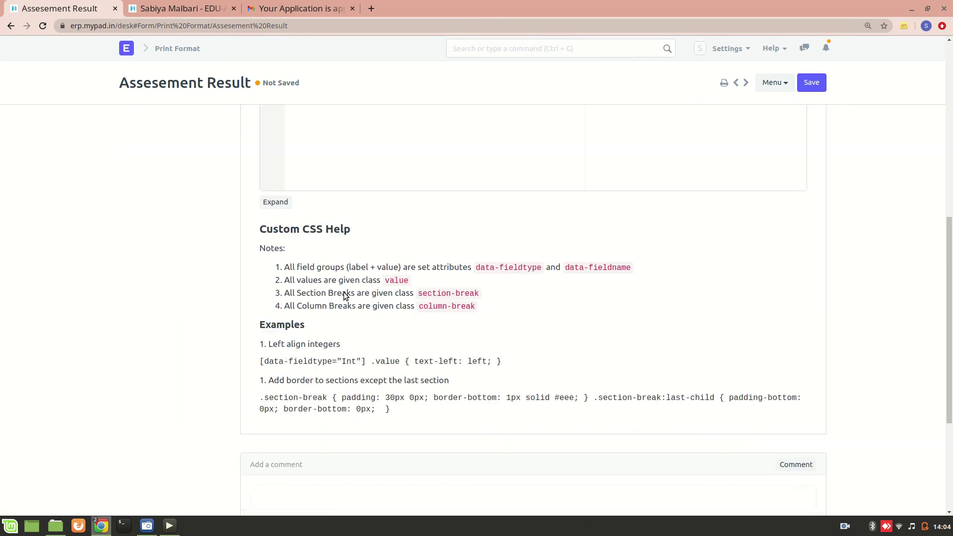
pyautogui.scroll(15, 343, 292)
pyautogui.scroll(1, 345, 296)
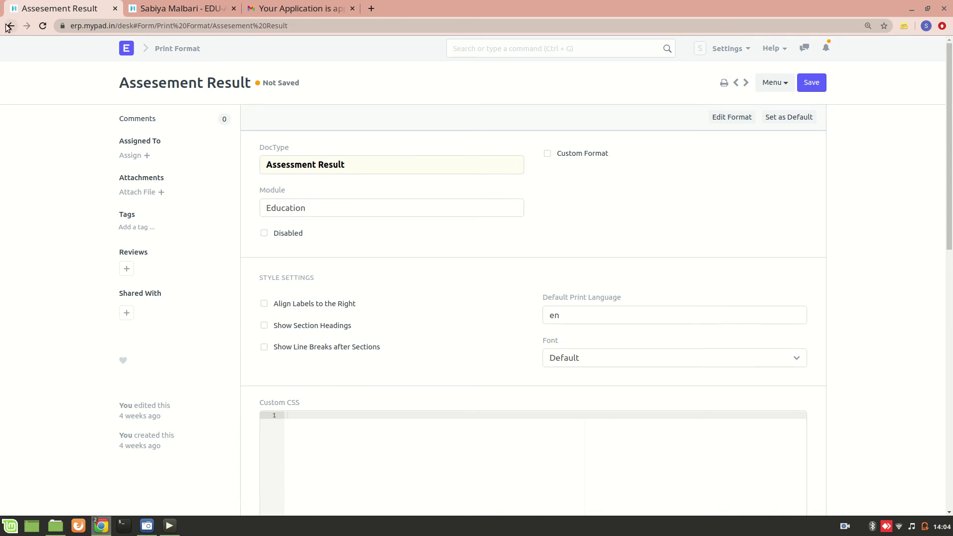
# In the student applicant's browser tab, open the submitted record from the Education module's Assessment Result list.
pyautogui.click(163, 8)
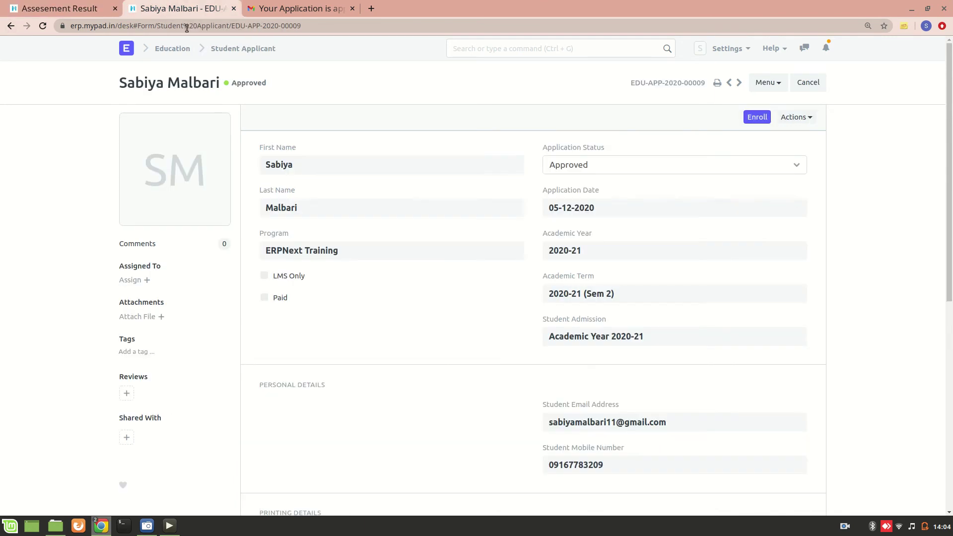
pyautogui.click(130, 49)
pyautogui.scroll(-10, 254, 349)
pyautogui.scroll(-3, 254, 349)
pyautogui.click(279, 363)
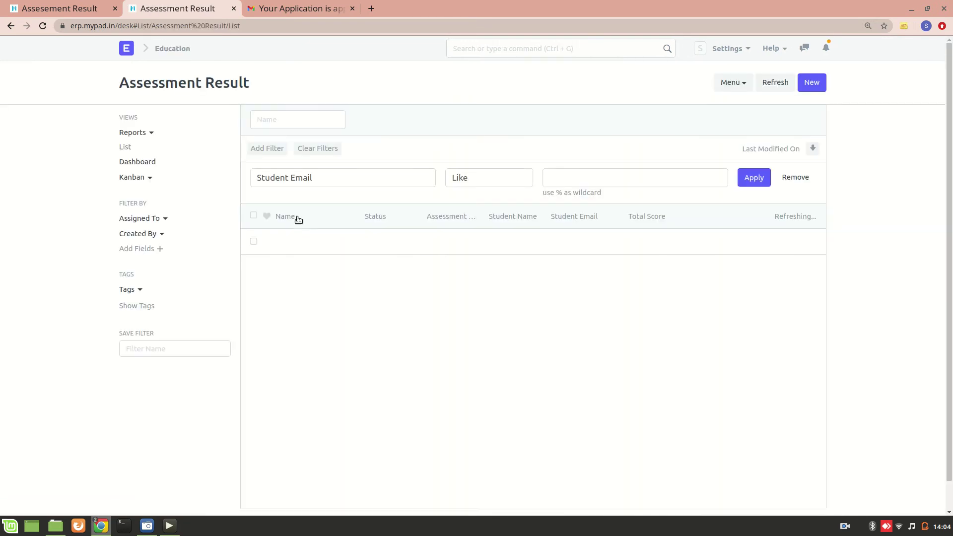
pyautogui.click(310, 242)
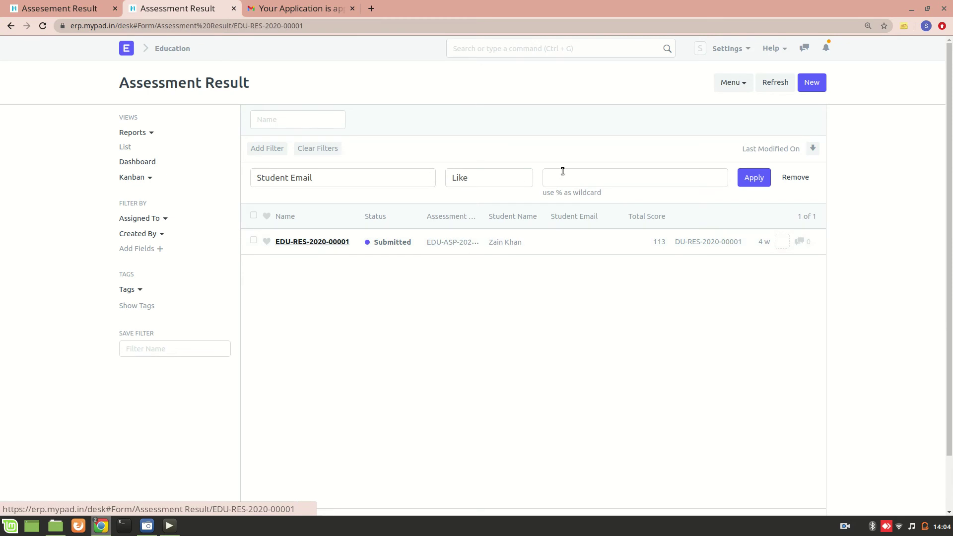
# Open the assessment result's print preview and look through the Standard layout, including the header, student details and criteria table.
pyautogui.click(781, 87)
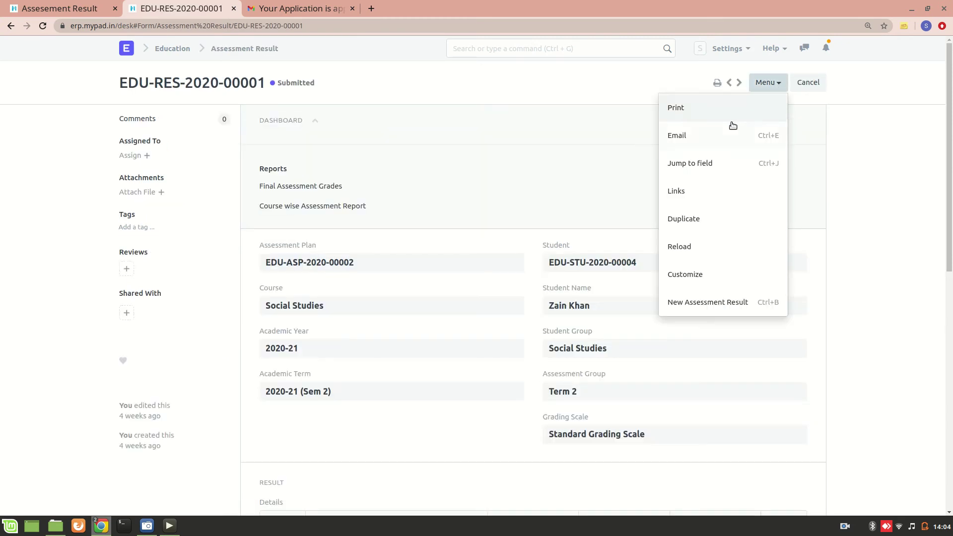
pyautogui.click(732, 131)
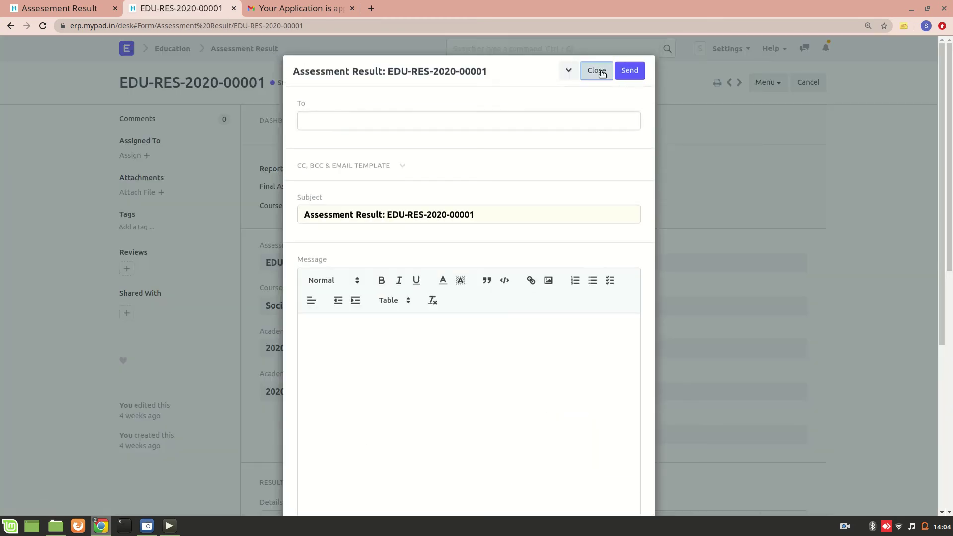
pyautogui.click(596, 70)
pyautogui.click(767, 84)
pyautogui.click(743, 106)
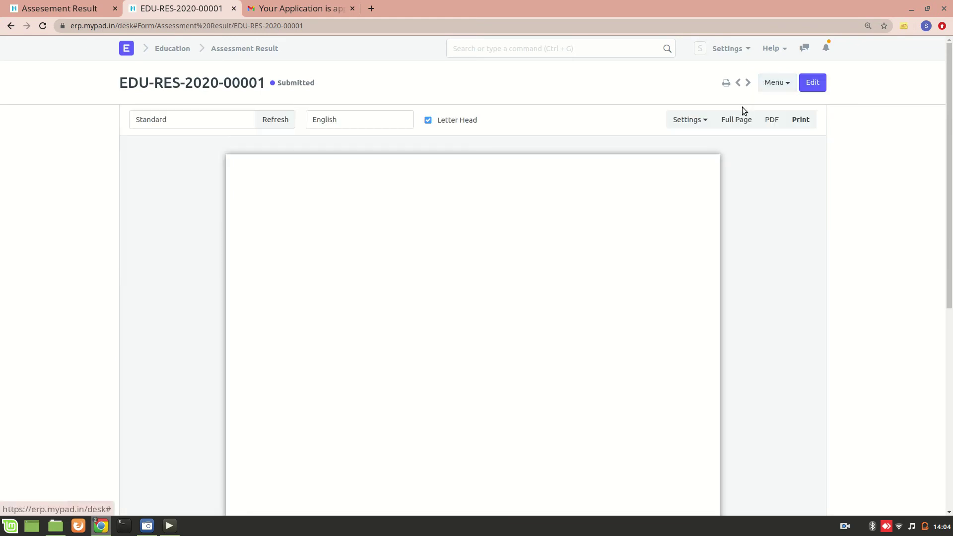
pyautogui.scroll(-5, 374, 273)
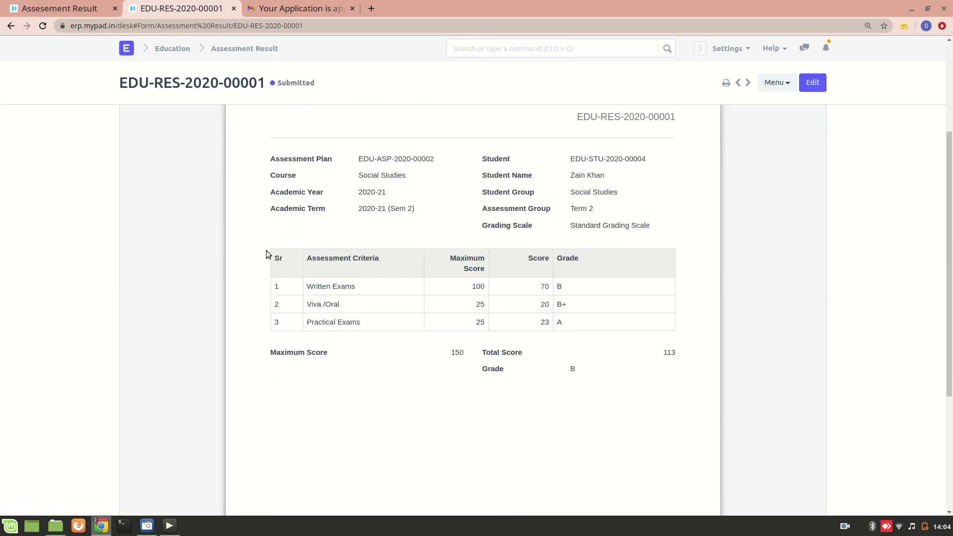
pyautogui.scroll(5, 291, 260)
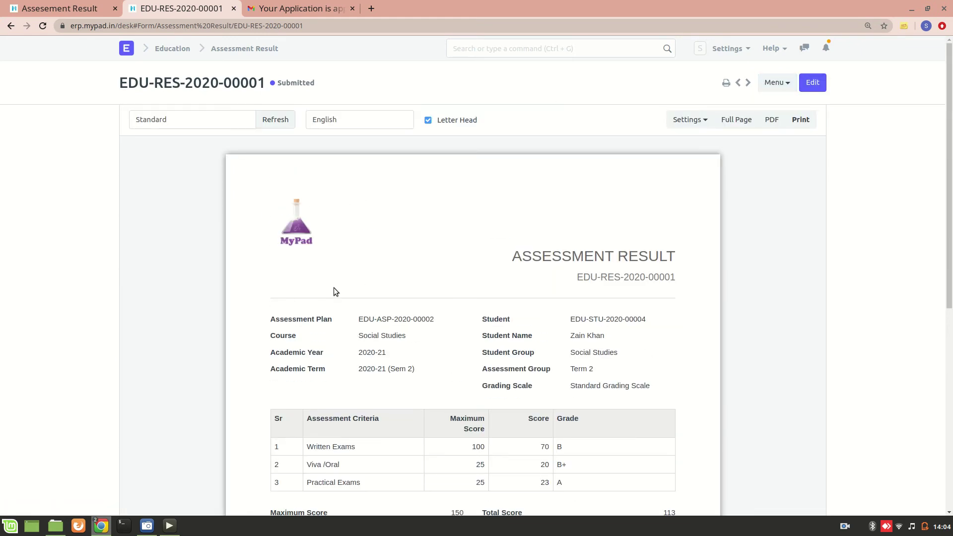
pyautogui.scroll(-5, 336, 292)
# Compare the Assesement Result print format settings with the assessment result's print preview.
pyautogui.click(60, 8)
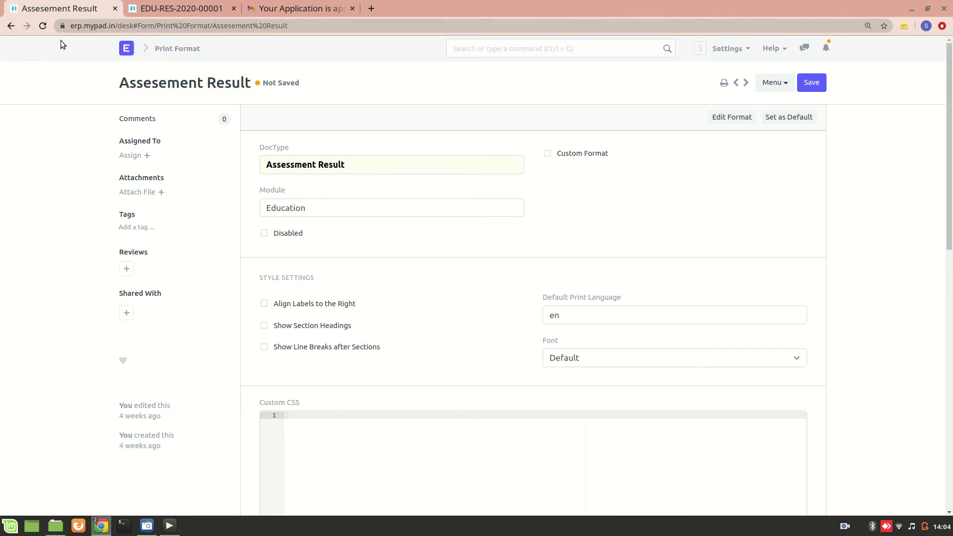
pyautogui.click(144, 7)
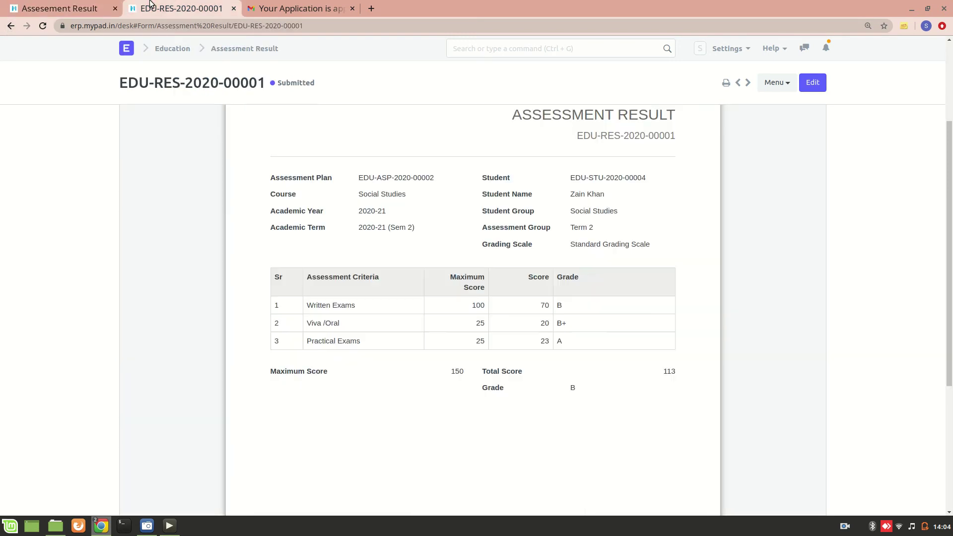
pyautogui.scroll(1, 313, 281)
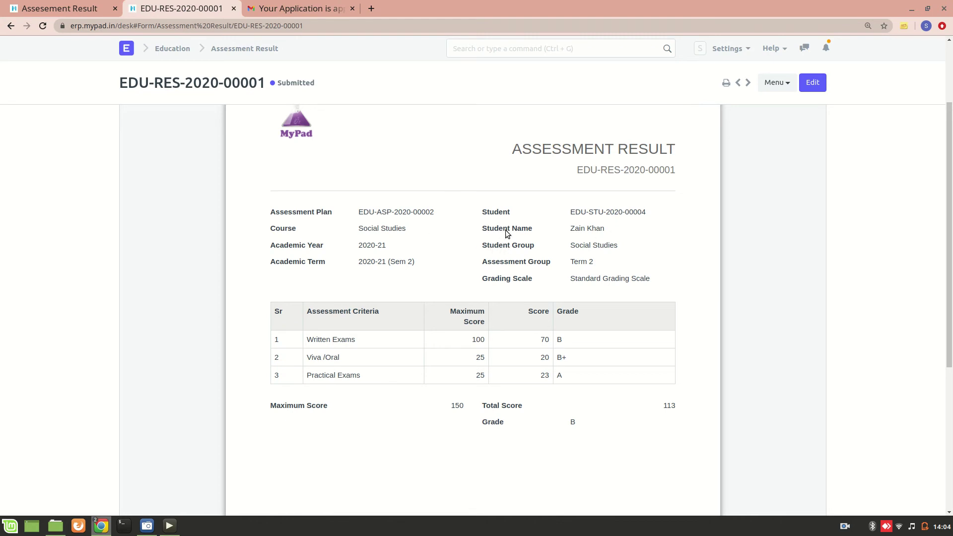
# Leave the Assesement Result print format and reopen Student - Applicant 2 from the print format list.
pyautogui.click(67, 7)
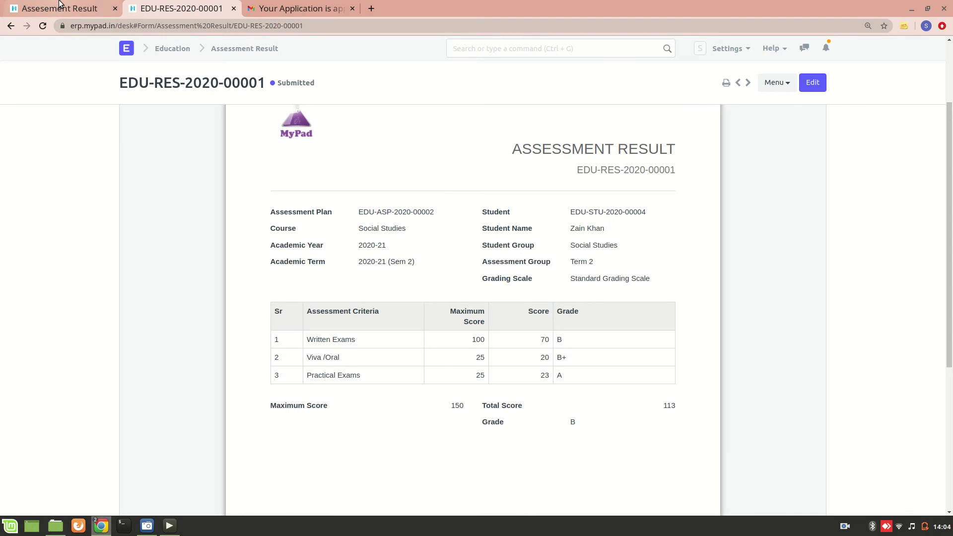
pyautogui.click(11, 26)
pyautogui.click(314, 199)
# In the assessment result's browser tab, go back to the Education module and open the Student Applicant list.
pyautogui.click(204, 5)
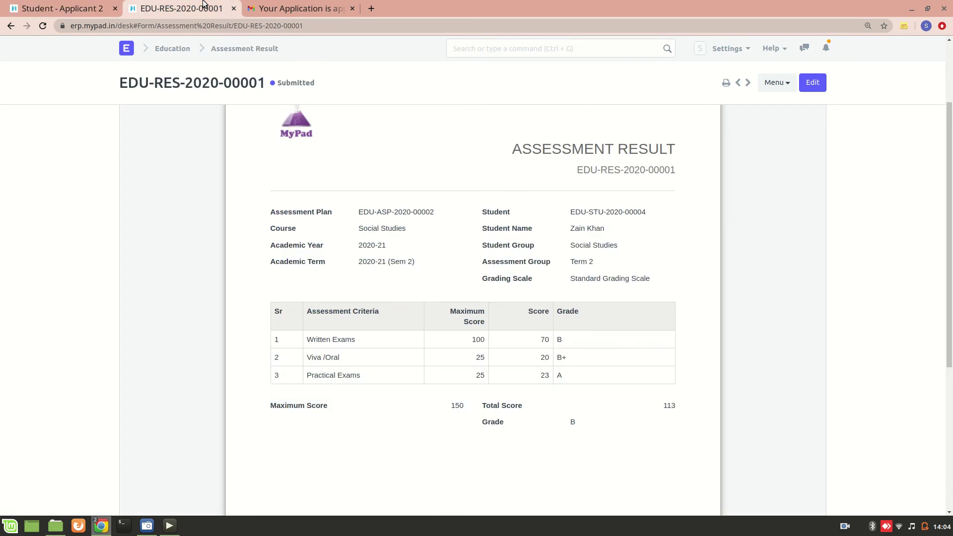
pyautogui.click(12, 26)
pyautogui.click(11, 26)
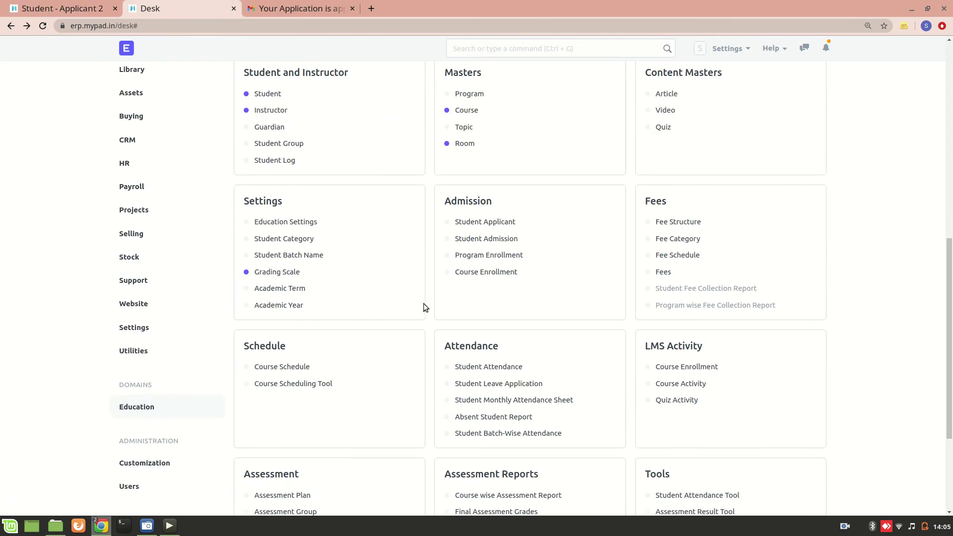
pyautogui.click(486, 222)
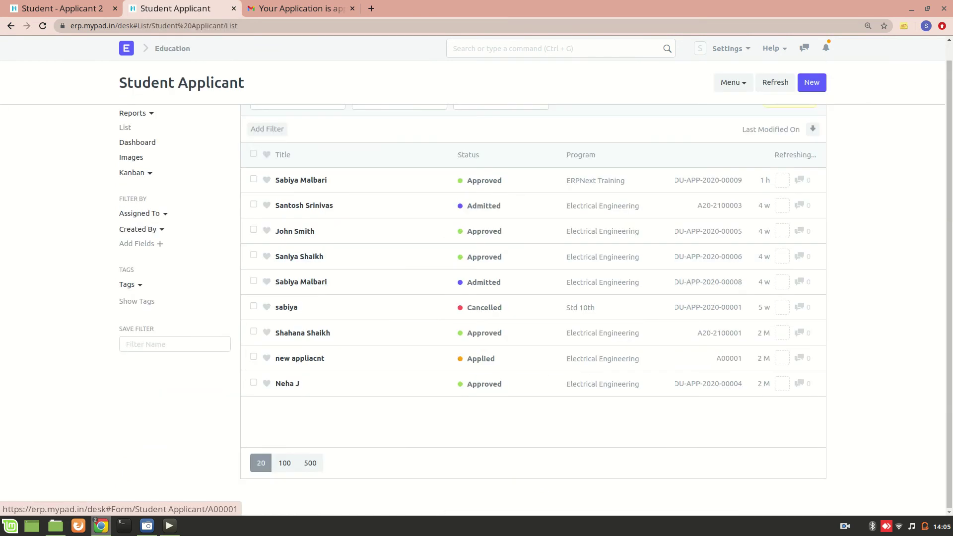
pyautogui.click(846, 528)
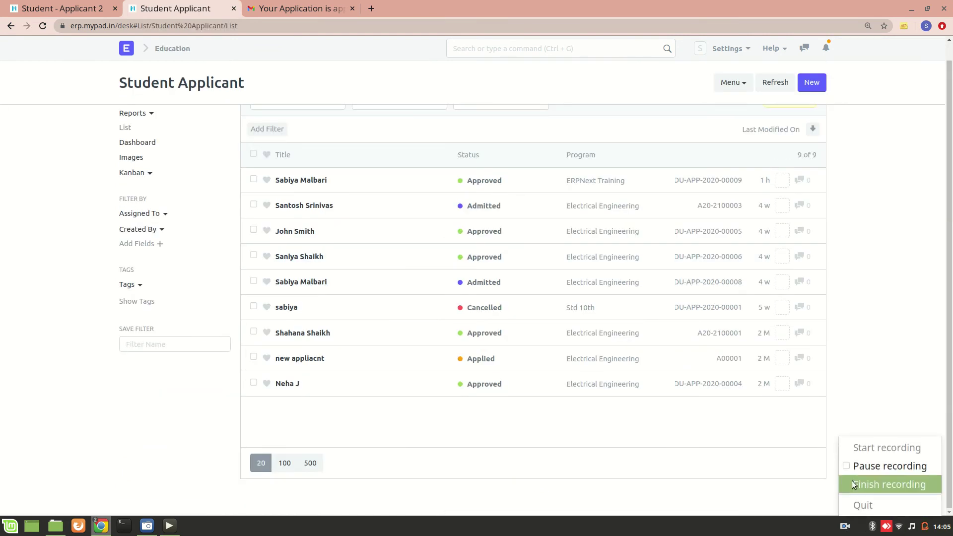
pyautogui.click(852, 469)
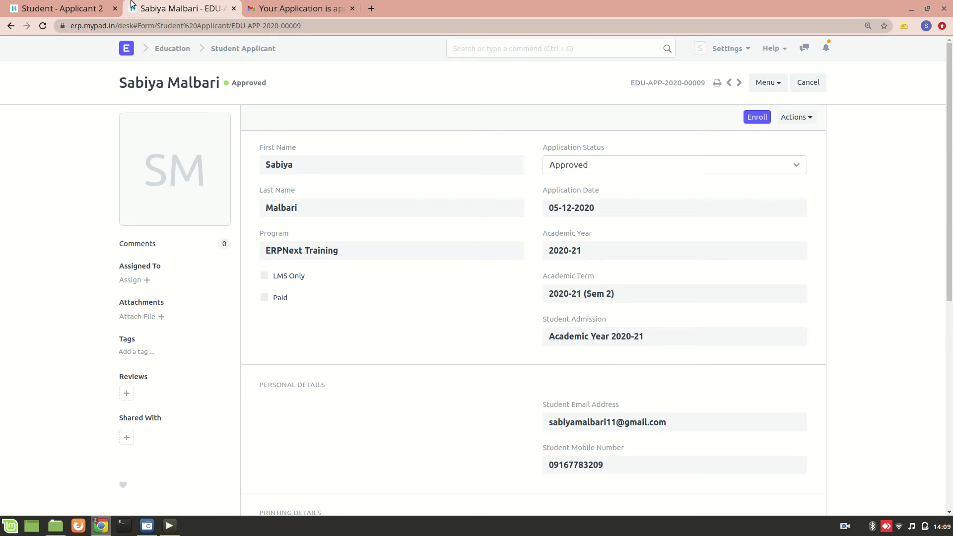
# Examine the HTML template of the Student - Applicant 2 print format with the page enlarged to 175%.
pyautogui.click(84, 7)
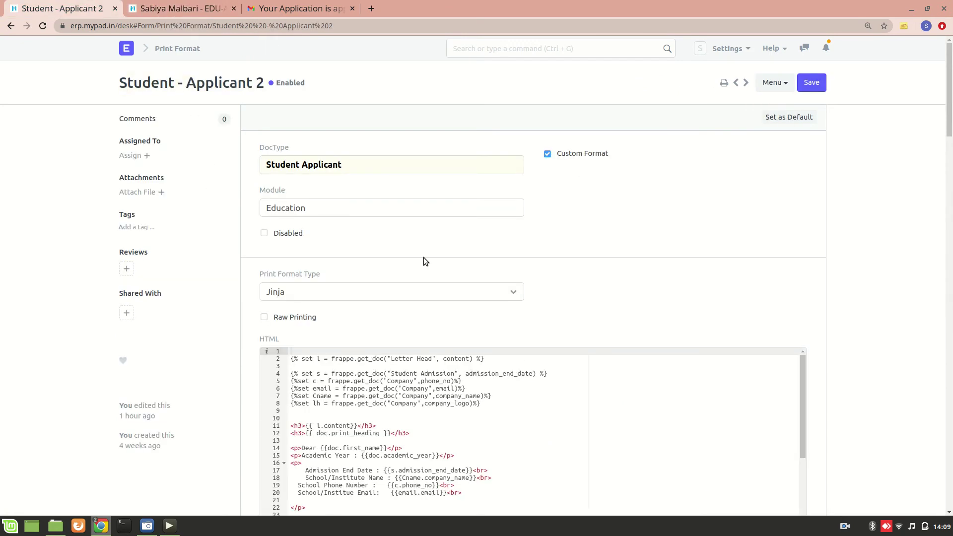
pyautogui.scroll(-3, 699, 431)
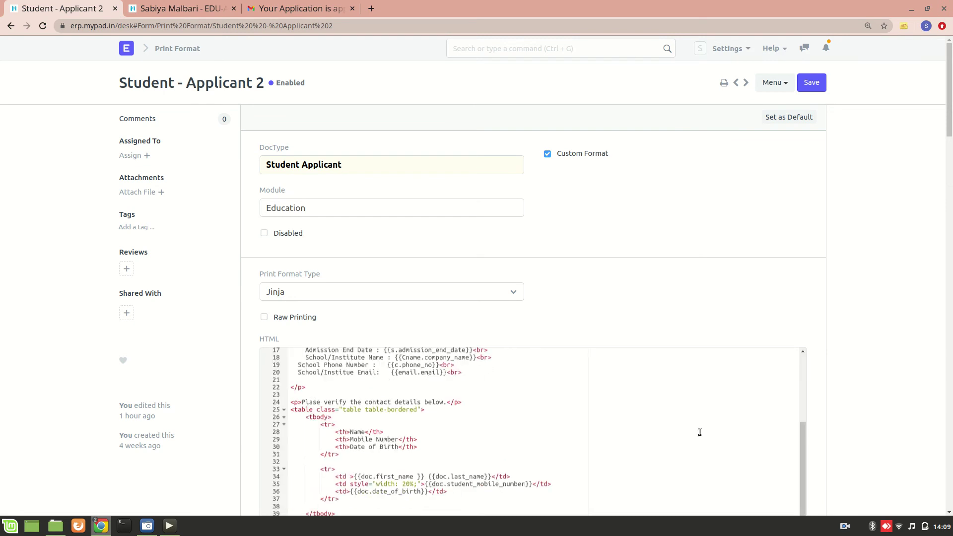
pyautogui.scroll(3, 628, 416)
pyautogui.scroll(-3, 588, 273)
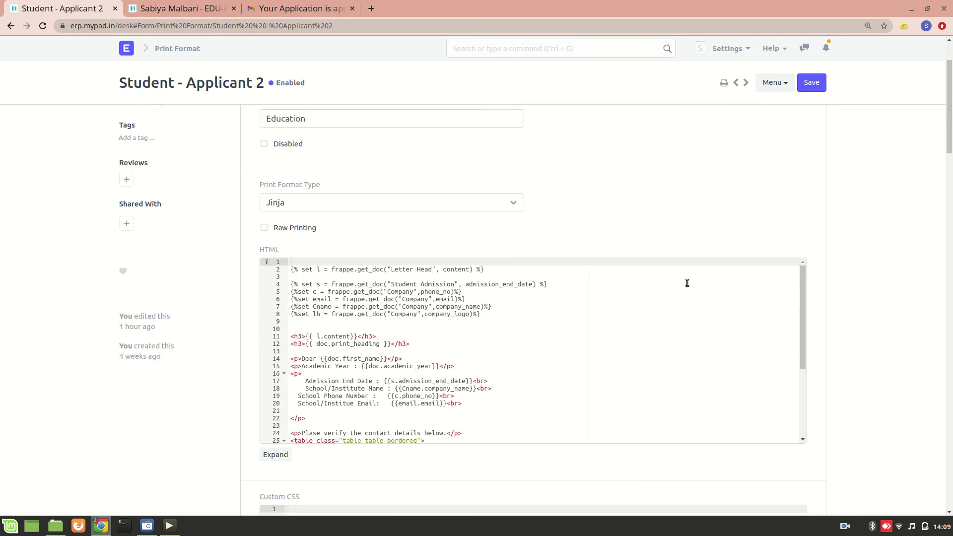
pyautogui.scroll(-3, 698, 444)
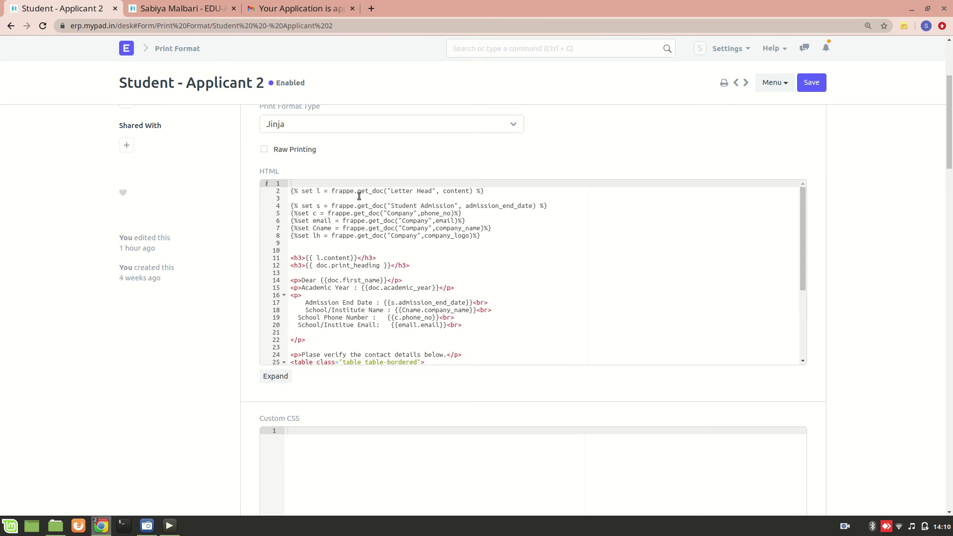
pyautogui.hotkey('ctrl', '+')
pyautogui.hotkey('ctrl', '+')
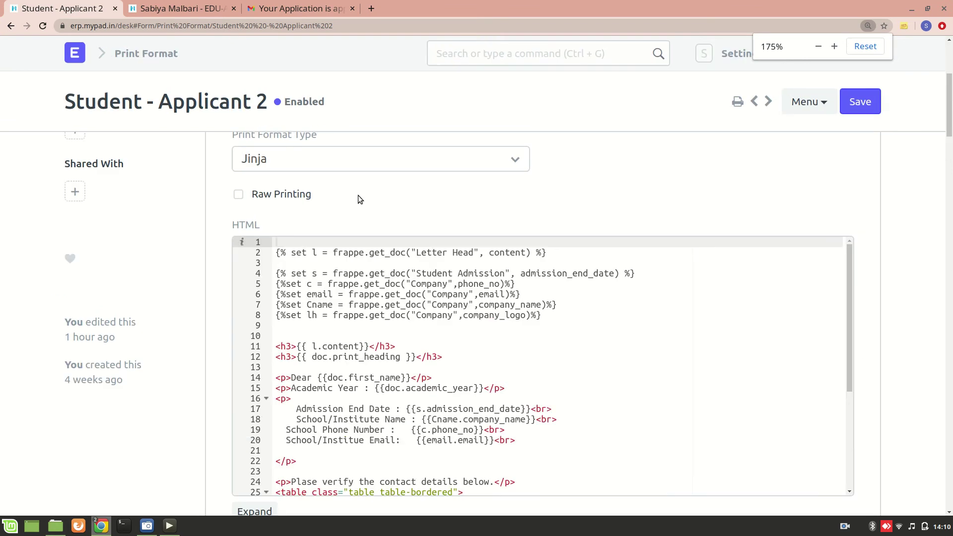
pyautogui.scroll(-3, 395, 286)
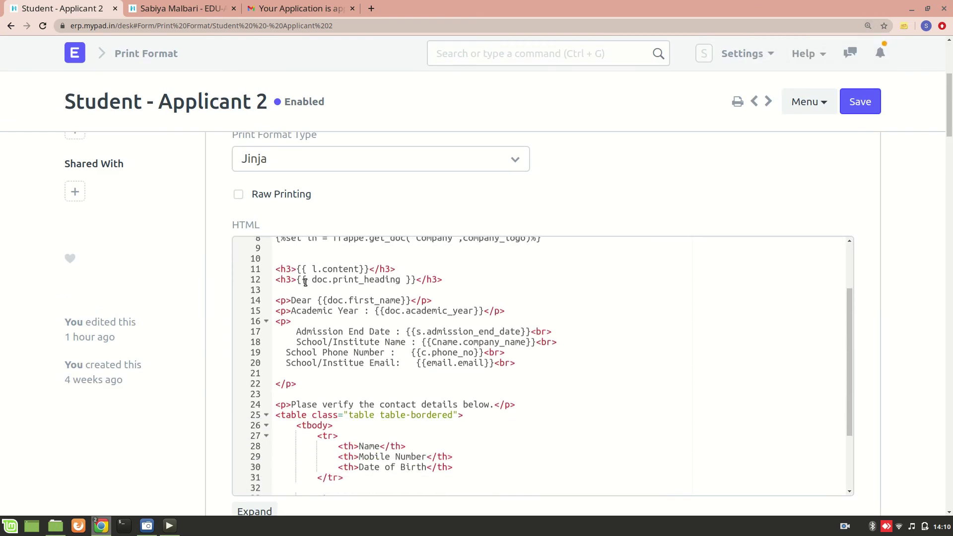
pyautogui.scroll(3, 306, 282)
# Review the student applicant record's fields and the Application Status options, keeping the status at Approved.
pyautogui.click(199, 9)
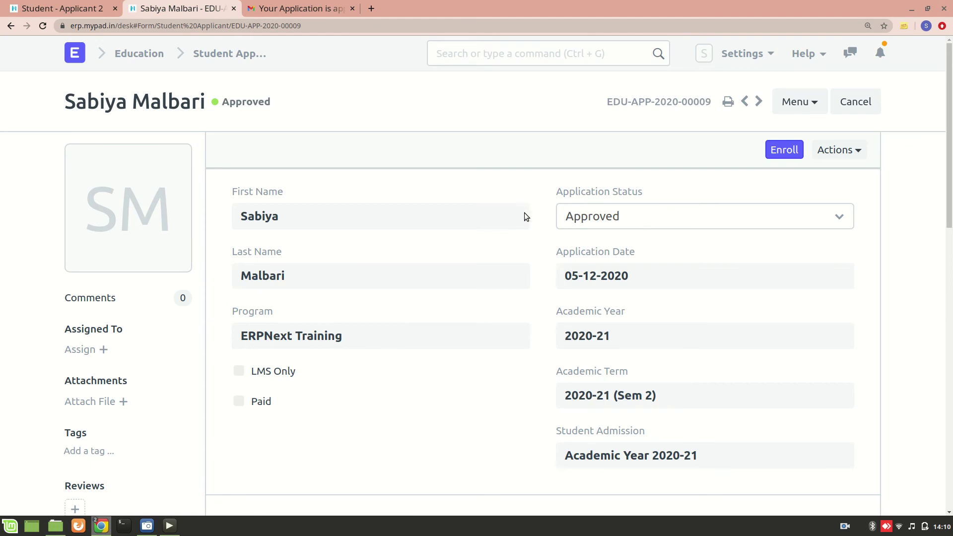
pyautogui.scroll(-3, 502, 338)
pyautogui.scroll(2, 502, 338)
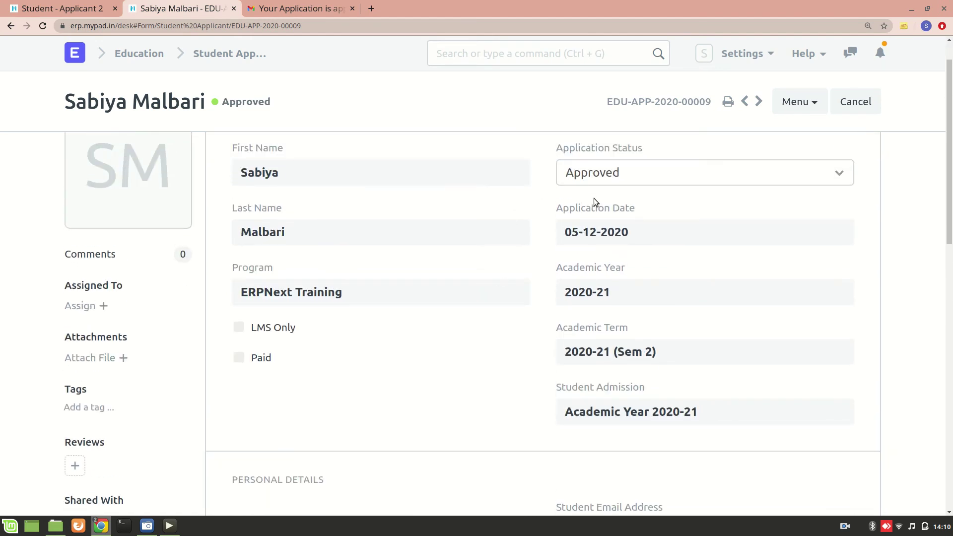
pyautogui.click(578, 183)
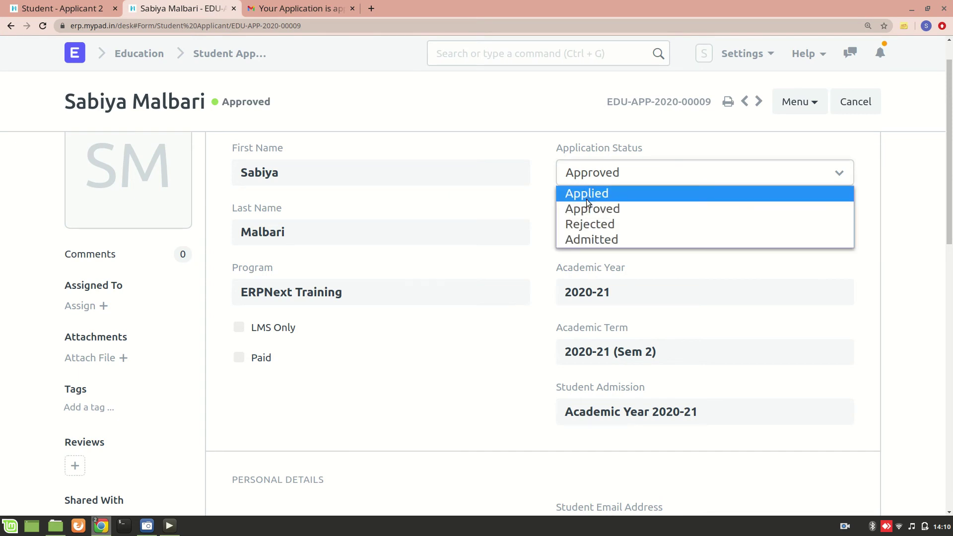
pyautogui.click(589, 205)
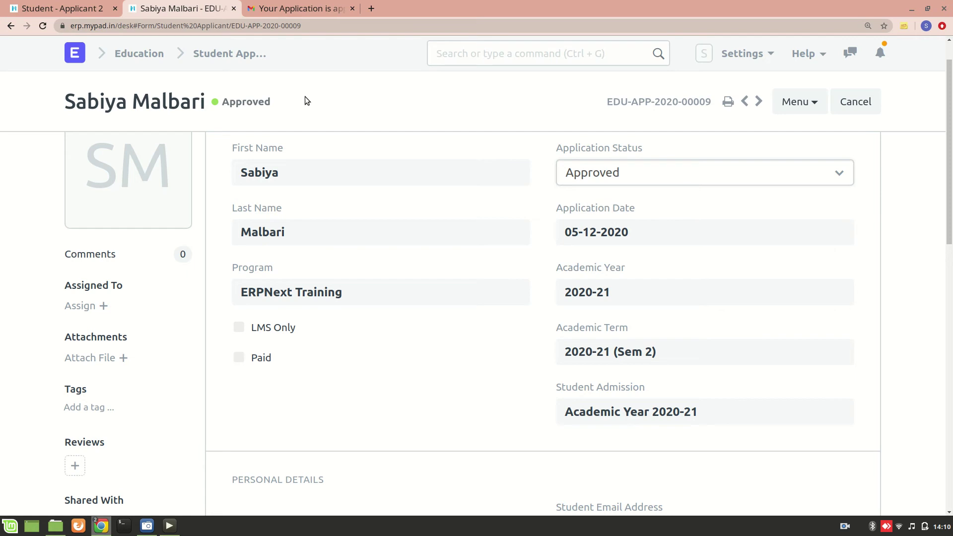
# Compare the Student - Applicant 2 HTML template with the student applicant's record, ending on the template.
pyautogui.click(97, 8)
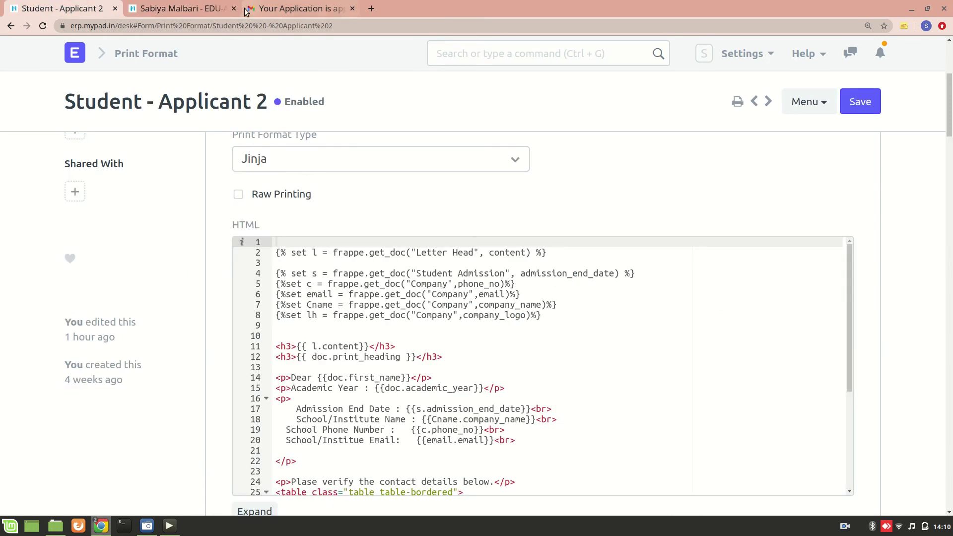
pyautogui.click(188, 7)
pyautogui.click(63, 7)
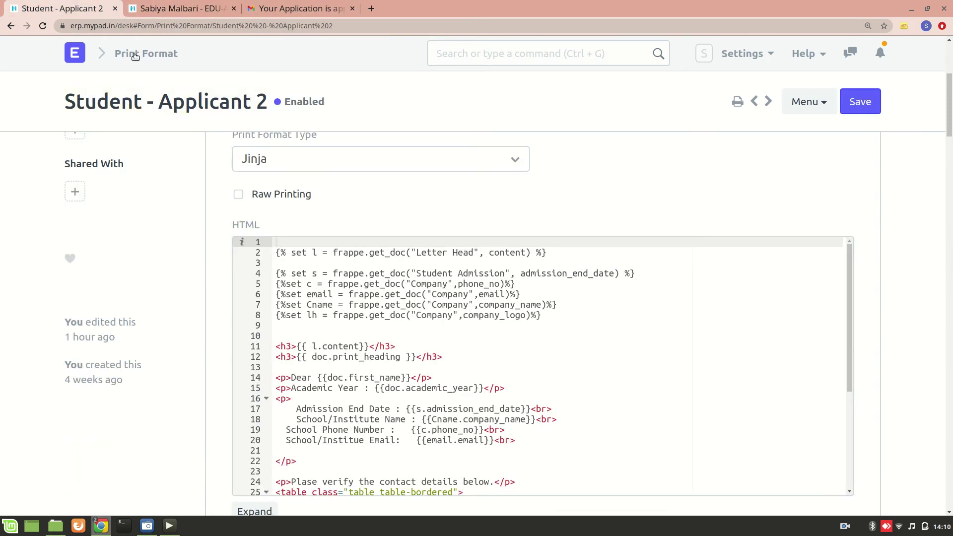
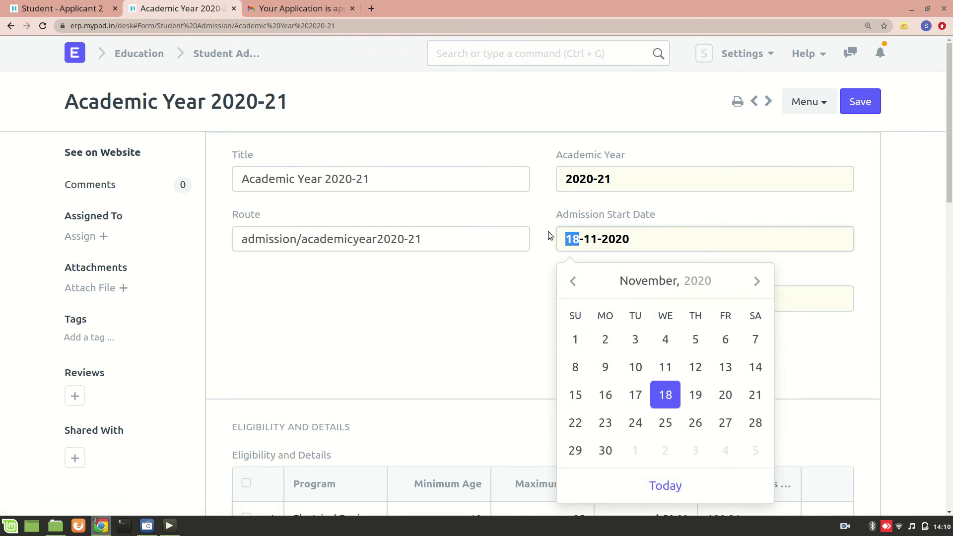
# Close the Admission Start Date calendar on the Academic Year 2020-21 student admission without picking another date.
pyautogui.click(463, 287)
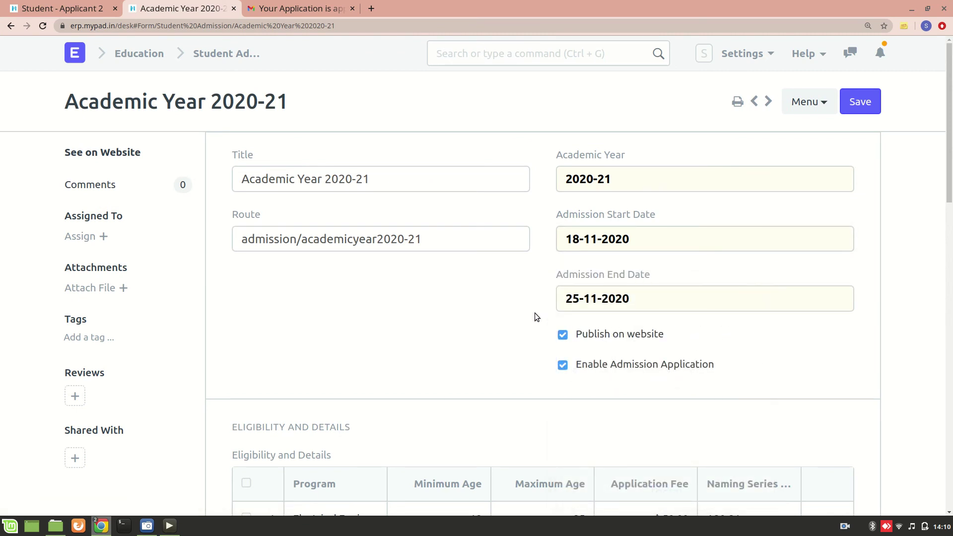
# Highlight the "Student Admission" reference on line 4 of the Student - Applicant 2 template and place the cursor before admission_end_date.
pyautogui.click(72, 7)
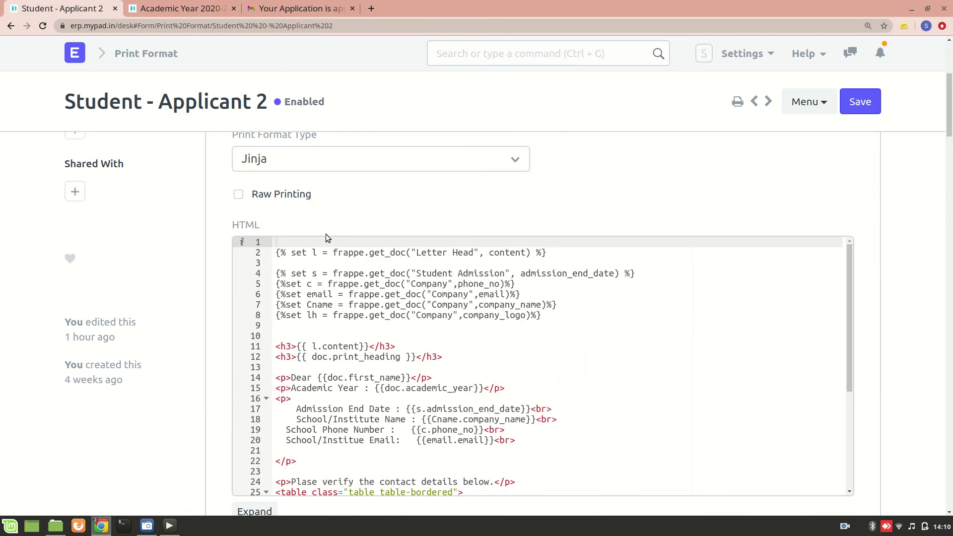
pyautogui.scroll(-2, 338, 237)
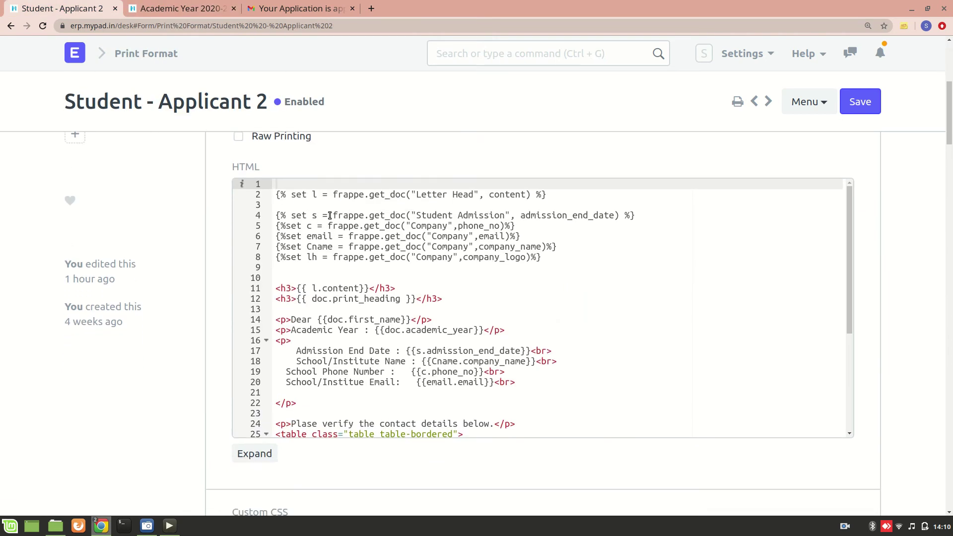
pyautogui.moveTo(417, 215); pyautogui.dragTo(502, 215)
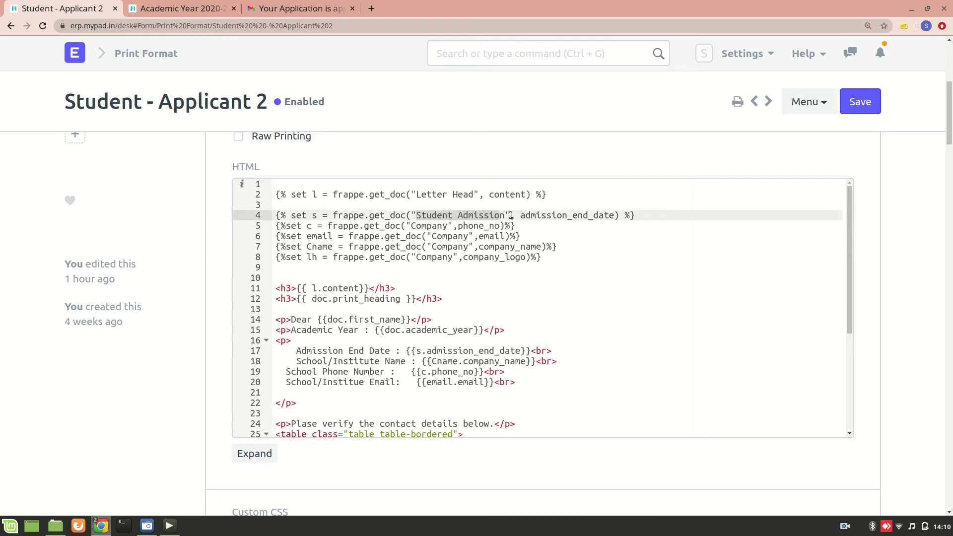
pyautogui.click(523, 215)
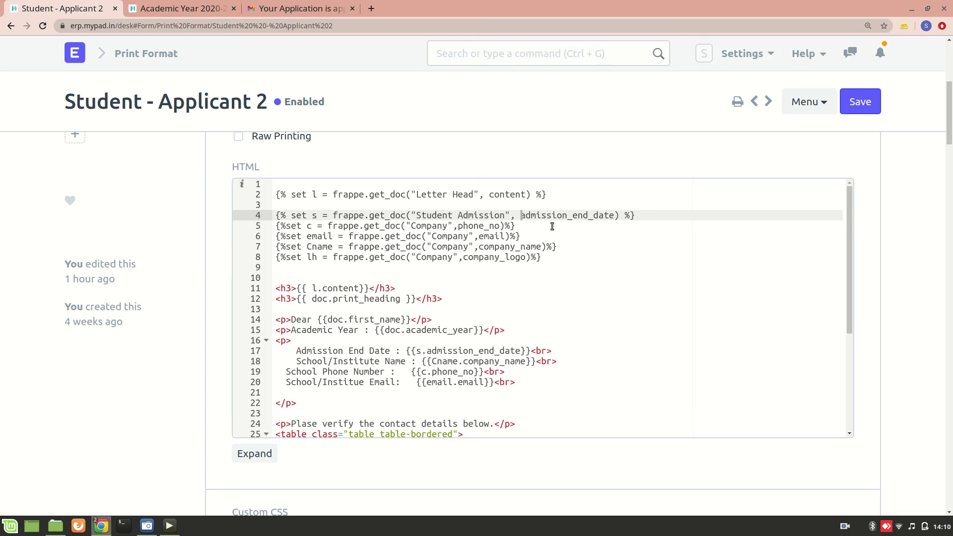
# Review the Student Admission field names in Customize Form, and return to the student applicant's record.
pyautogui.click(190, 8)
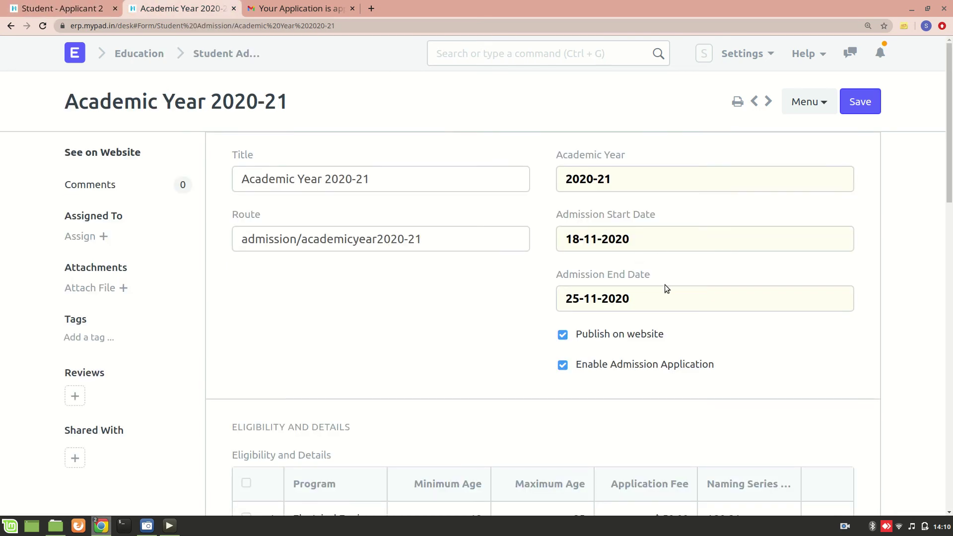
pyautogui.click(802, 111)
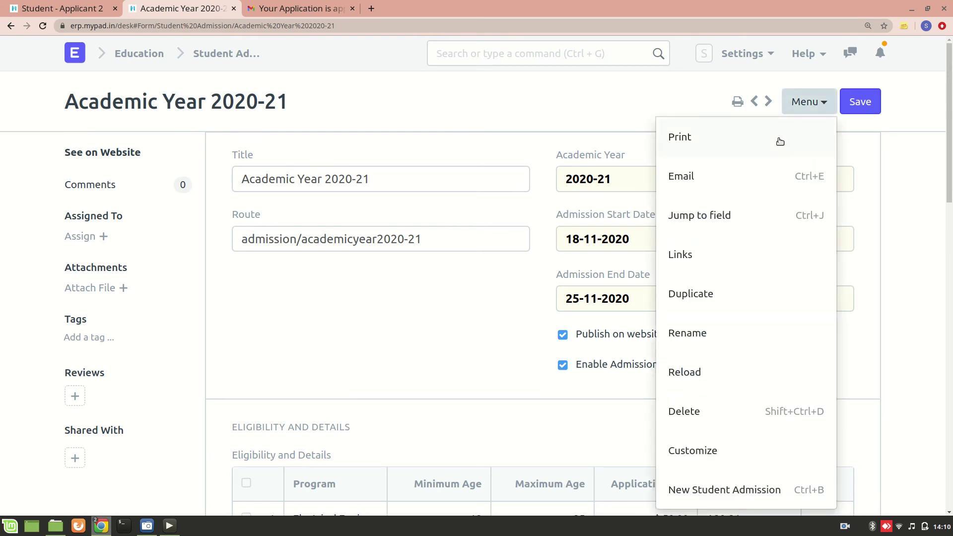
pyautogui.click(717, 449)
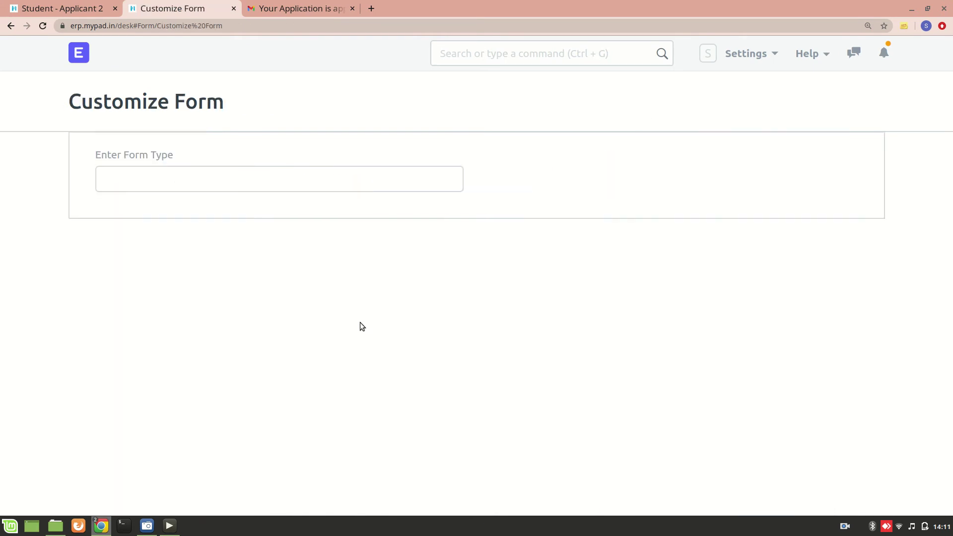
pyautogui.scroll(-15, 326, 342)
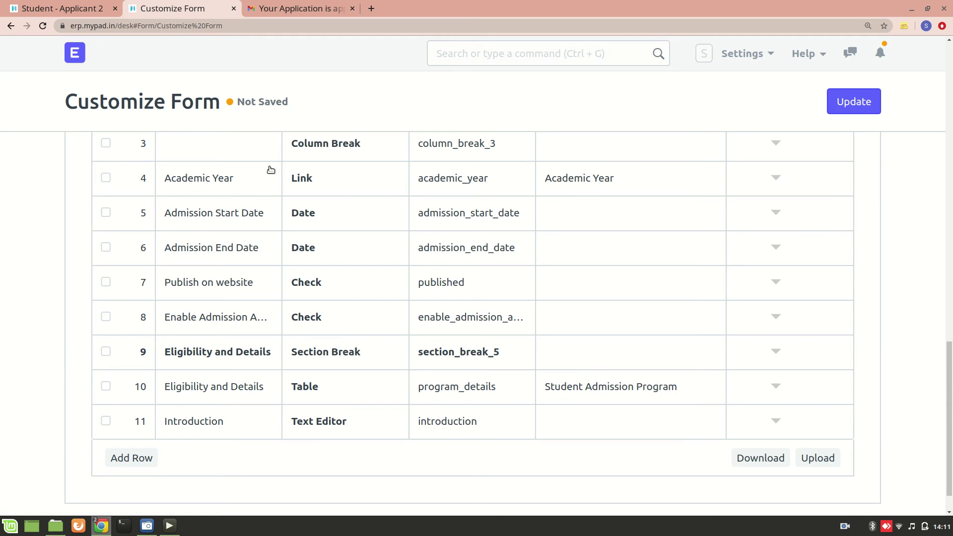
pyautogui.click(11, 26)
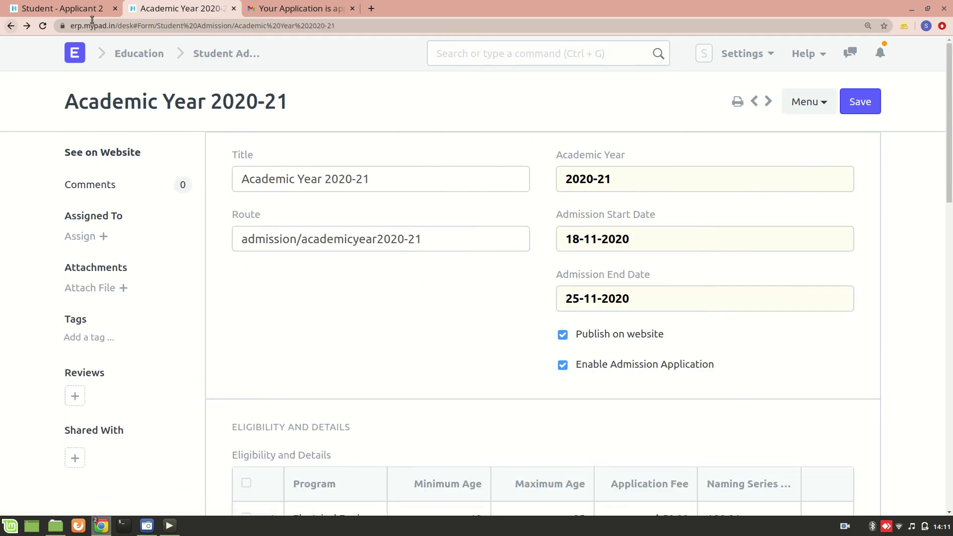
pyautogui.click(11, 26)
# Compare the Student - Applicant 2 template with the applicant's record, and examine the template body down to the contact details table.
pyautogui.click(80, 5)
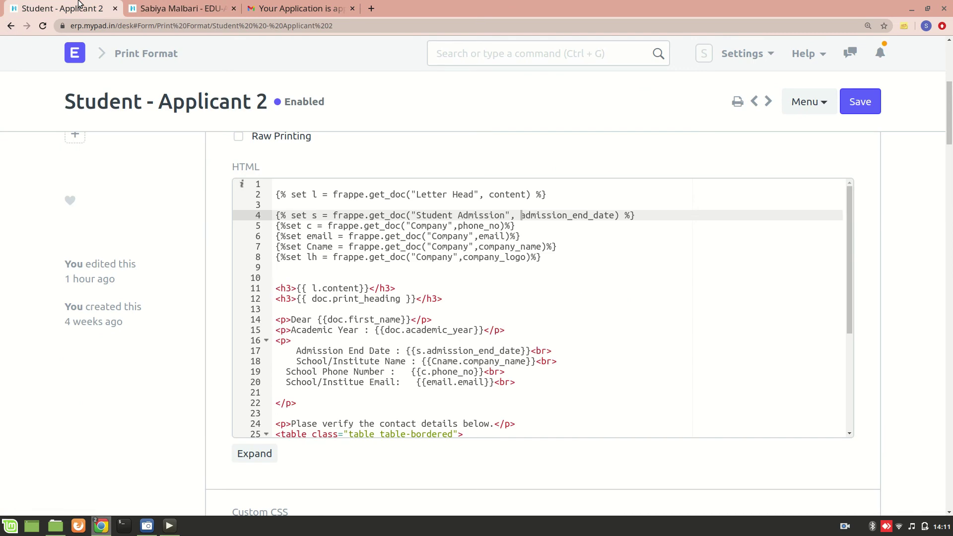
pyautogui.click(169, 8)
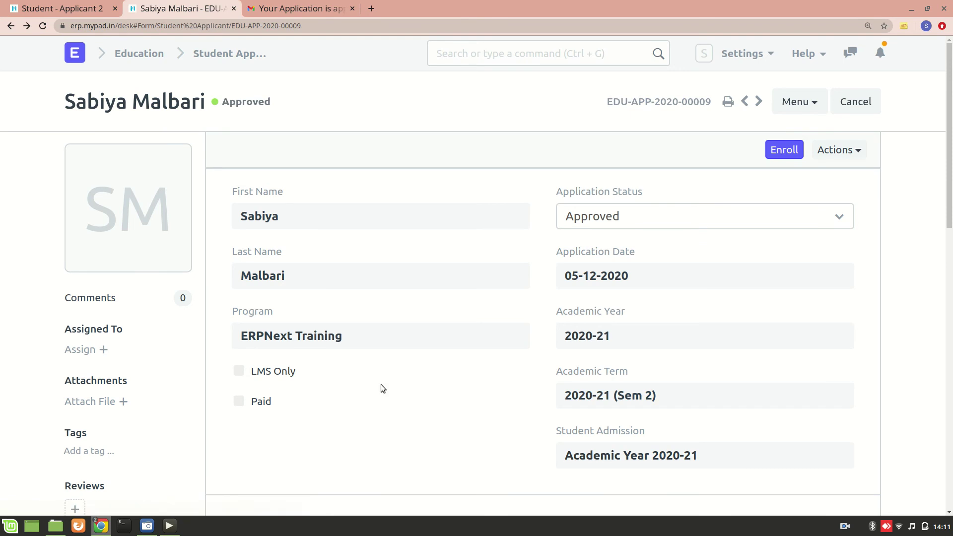
pyautogui.click(45, 8)
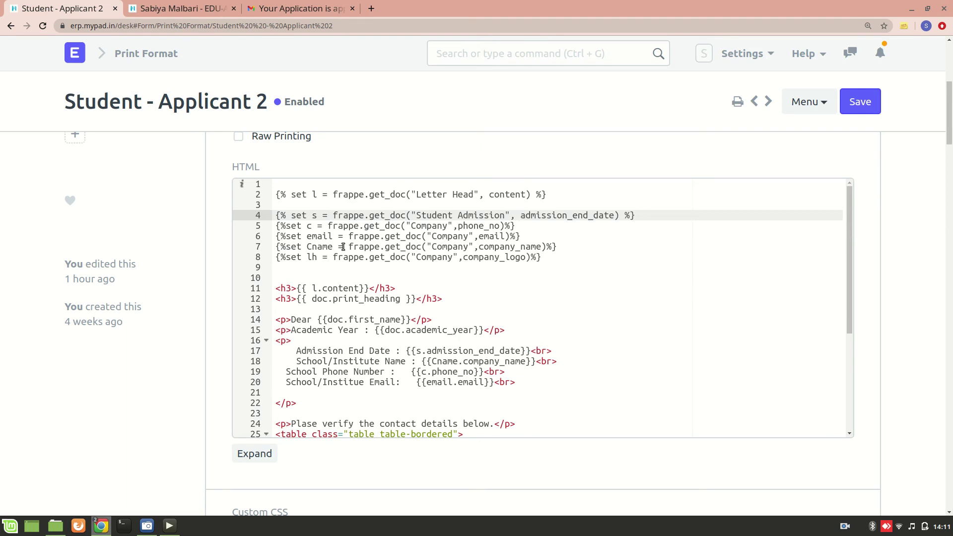
pyautogui.scroll(-1, 419, 334)
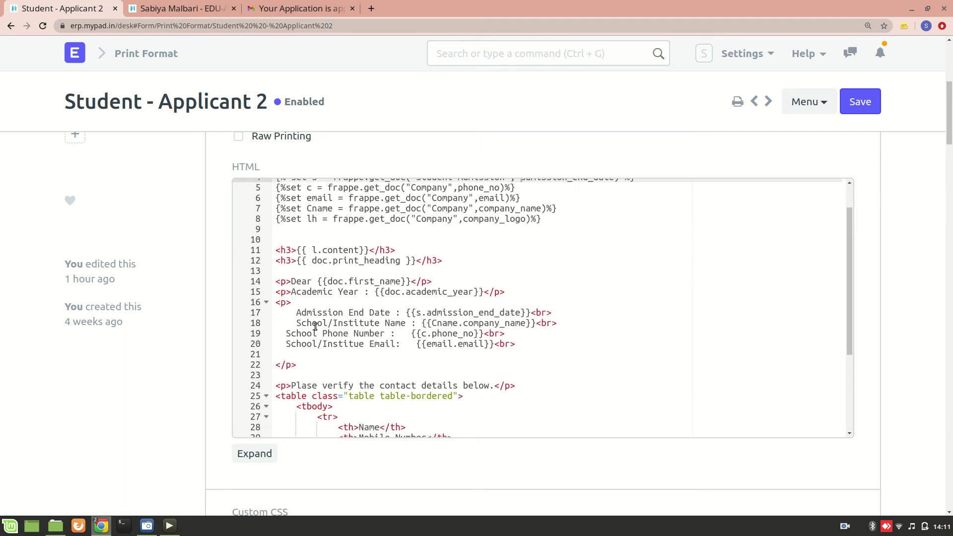
pyautogui.scroll(-3, 392, 353)
pyautogui.scroll(4, 392, 352)
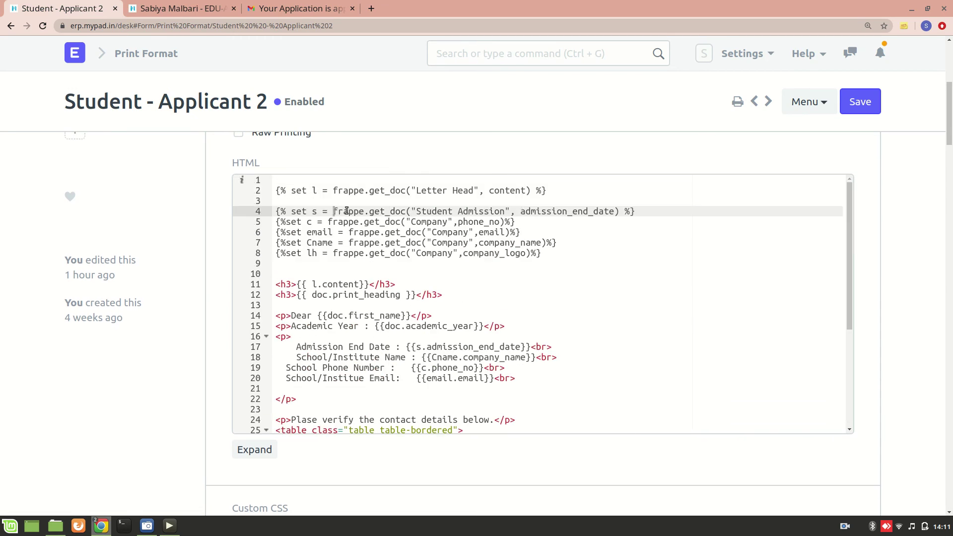
# Highlight frappe.get_doc( on line 4 and doc in doc.first_name, and check the print format's DocType.
pyautogui.moveTo(333, 210); pyautogui.dragTo(406, 211)
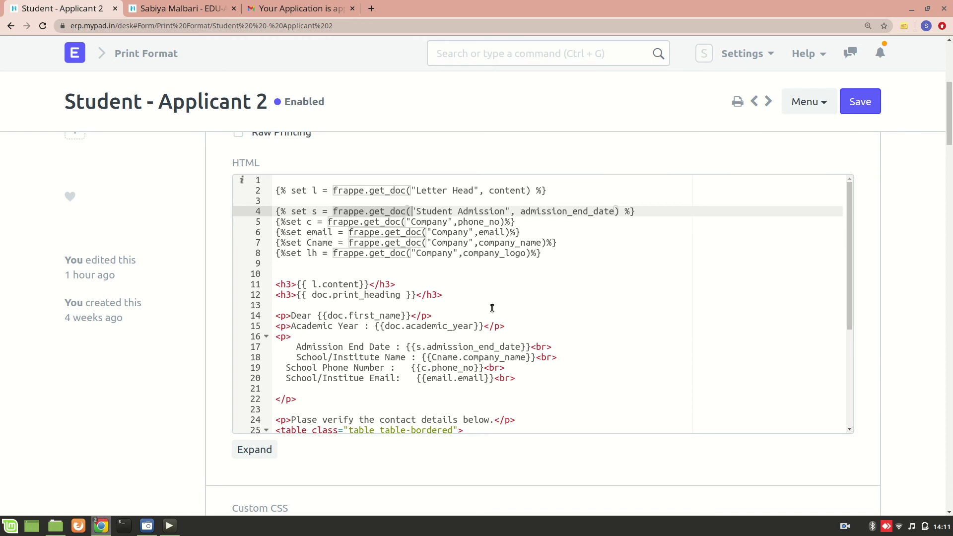
pyautogui.scroll(-4, 490, 307)
pyautogui.scroll(4, 326, 246)
pyautogui.doubleClick(335, 317)
pyautogui.scroll(6, 332, 199)
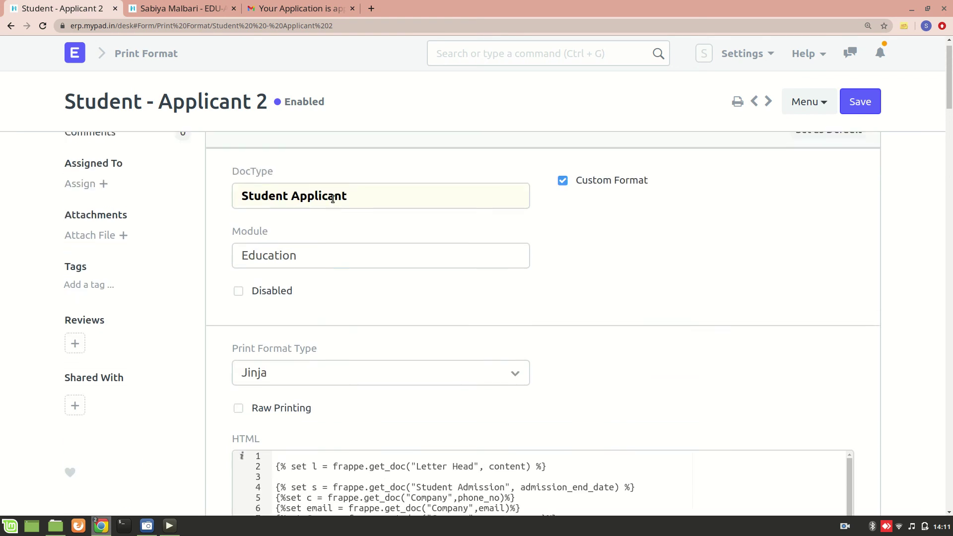
pyautogui.scroll(-6, 302, 350)
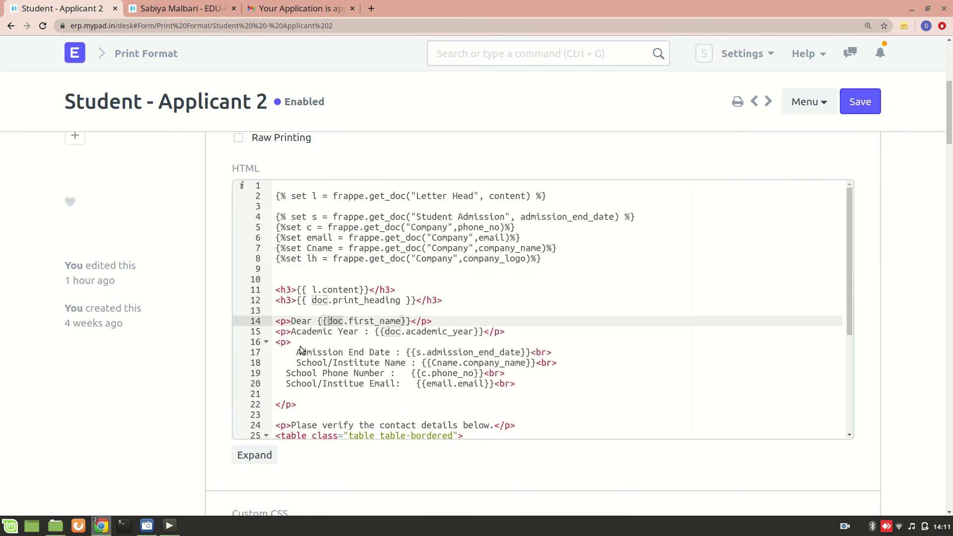
# Match the template's doc.first_name and doc.academic_year placeholders with the First Name and Academic Year fields on the applicant's record.
pyautogui.click(193, 4)
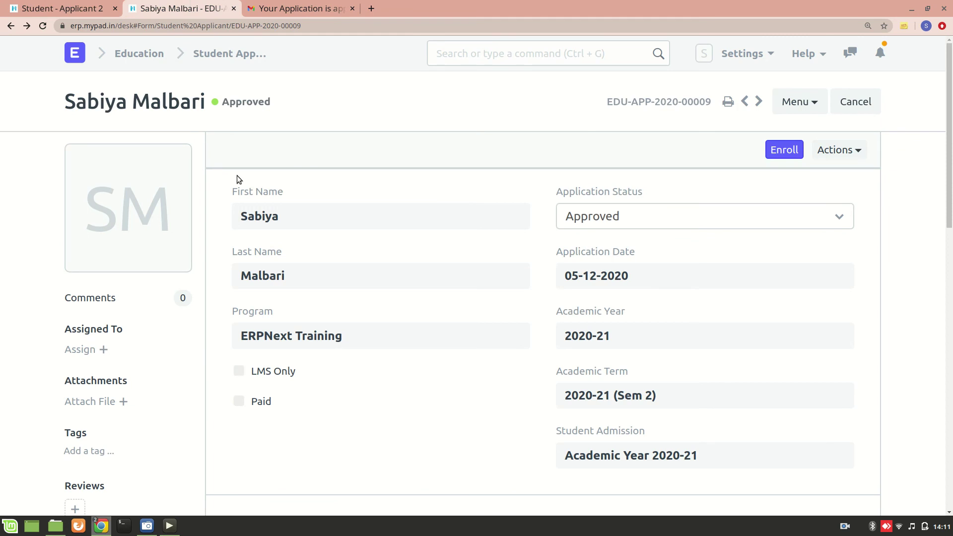
pyautogui.click(59, 4)
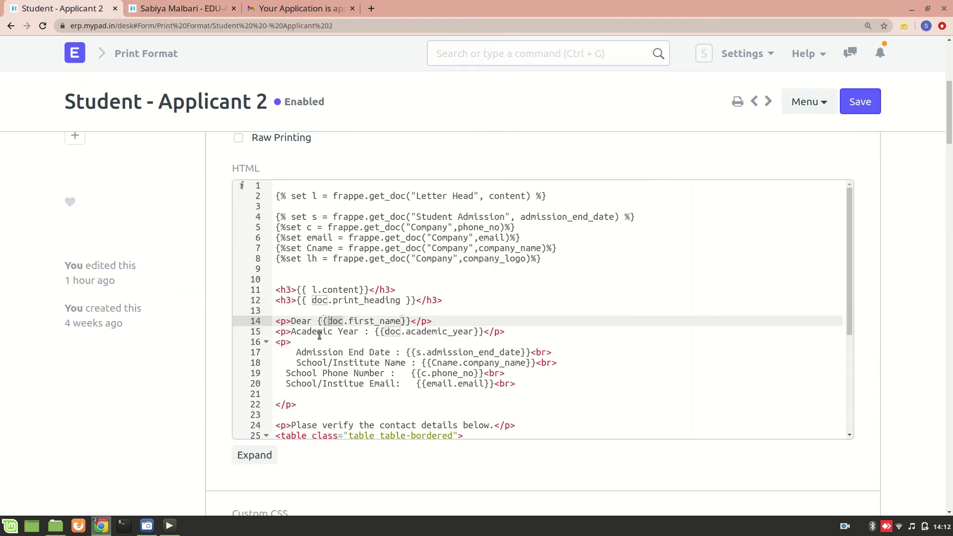
pyautogui.click(173, 5)
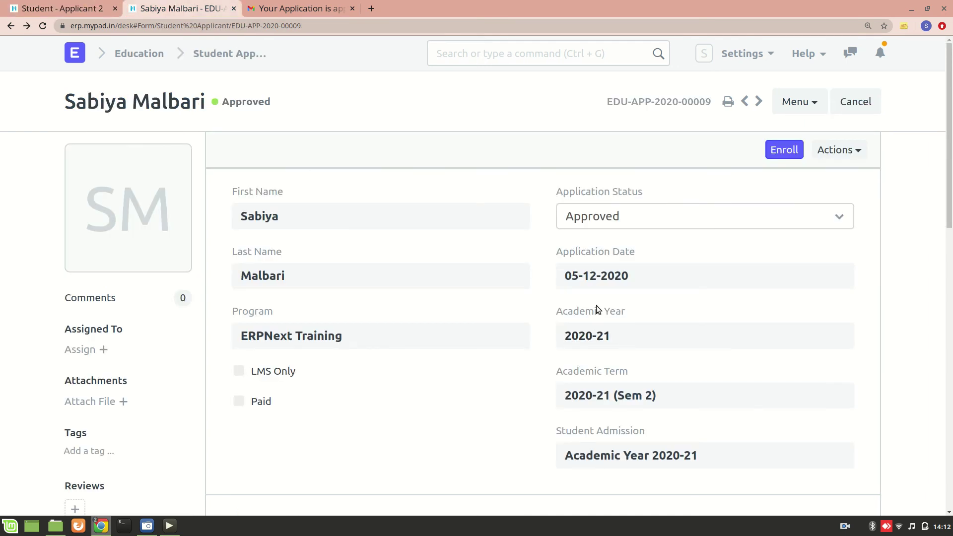
pyautogui.click(50, 6)
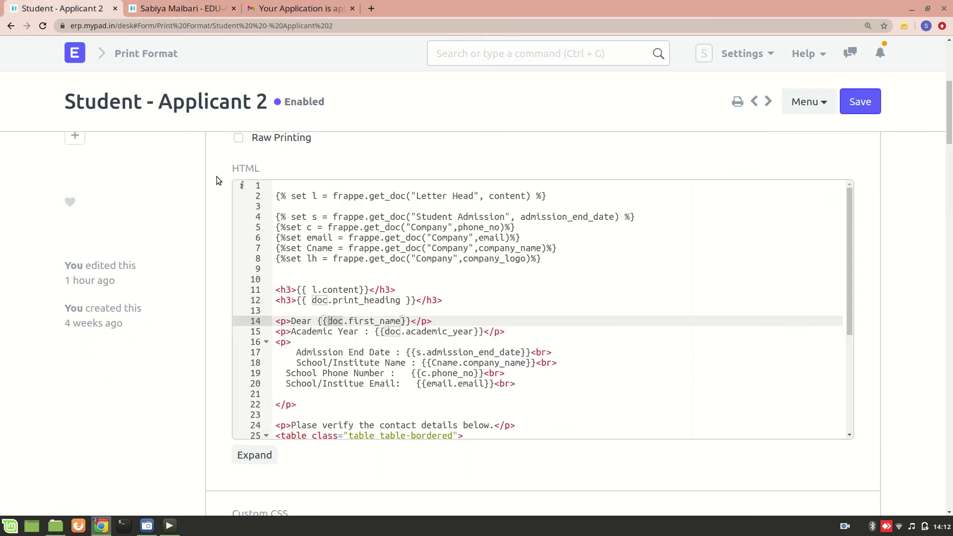
# Reduce the print format page zoom to 110% and view the generated application PDF in Gmail.
pyautogui.scroll(2, 223, 215)
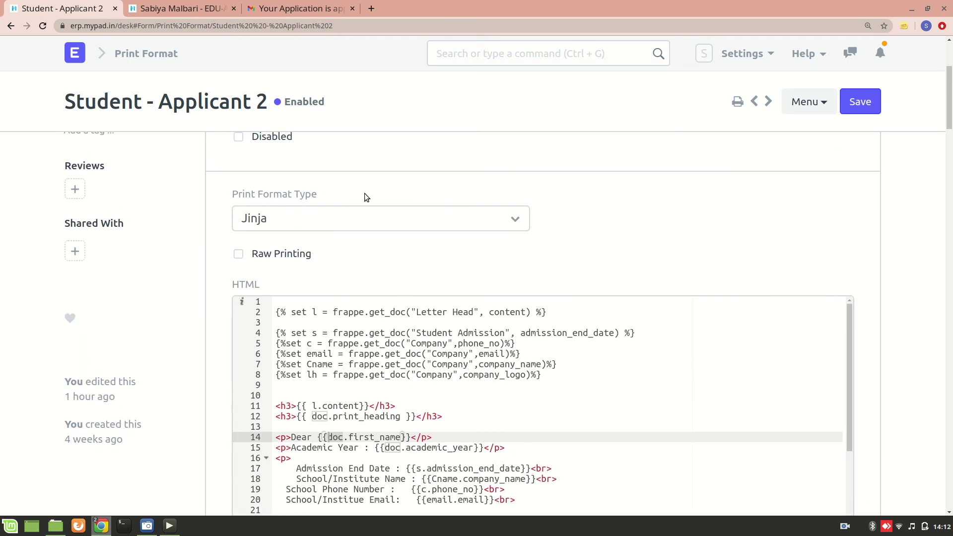
pyautogui.hotkey('ctrl', '-')
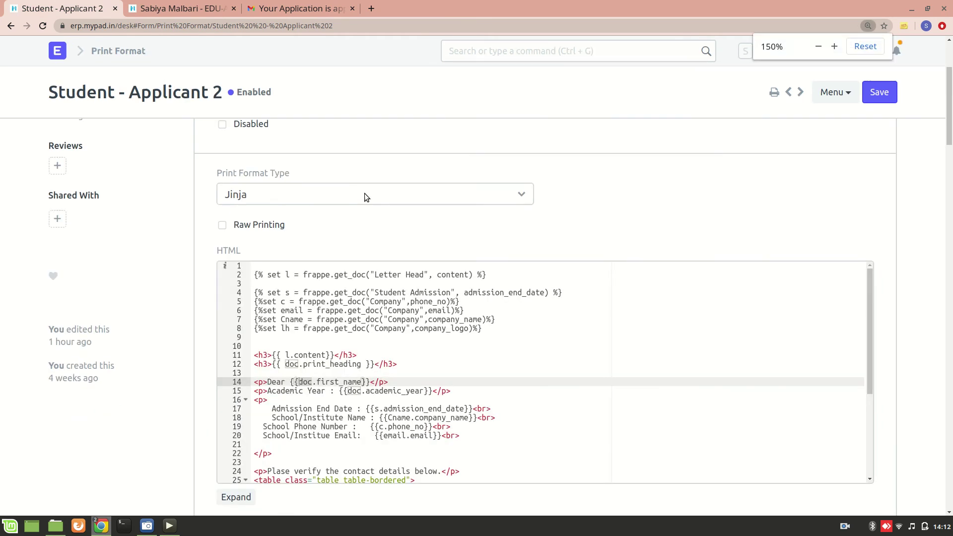
pyautogui.hotkey('ctrl', '-')
pyautogui.hotkey('ctrl', '-')
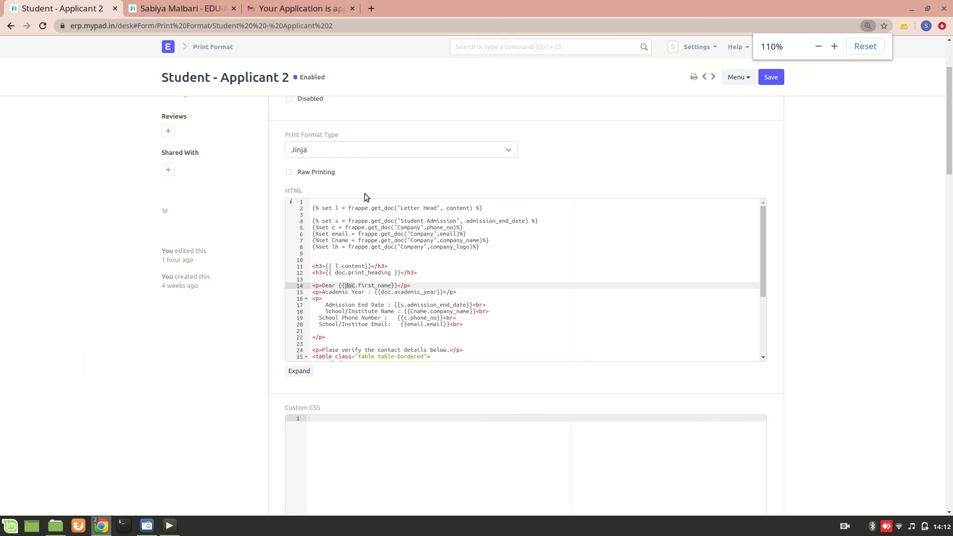
pyautogui.hotkey('ctrl', '-')
pyautogui.scroll(2, 295, 171)
pyautogui.hotkey('ctrl', '+')
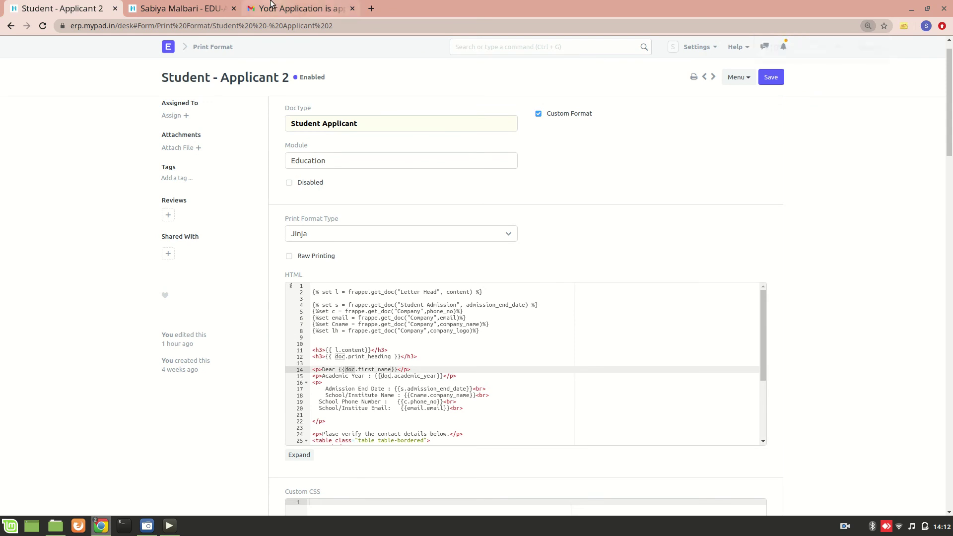
pyautogui.click(271, 6)
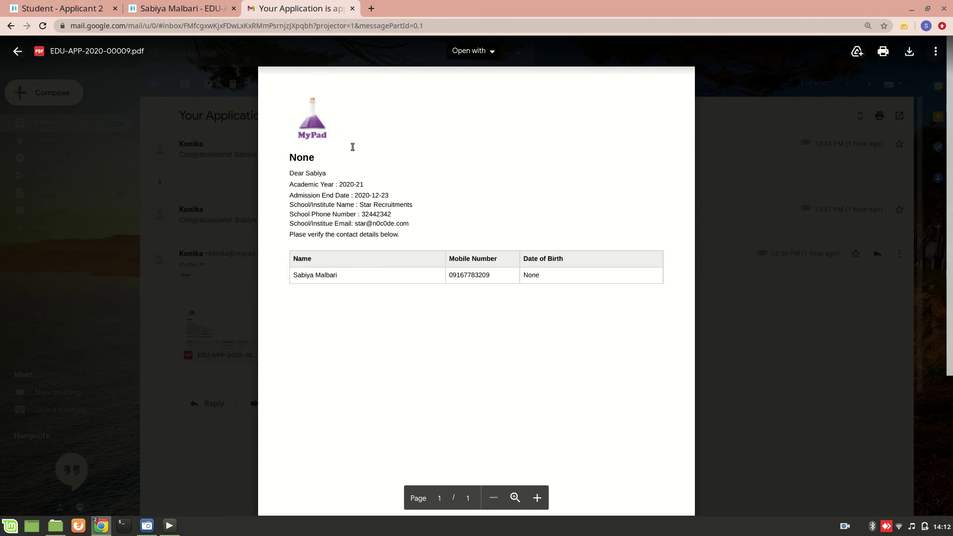
# Return to the Student - Applicant 2 template in ERPNext and examine its HTML at 150% zoom.
pyautogui.click(83, 6)
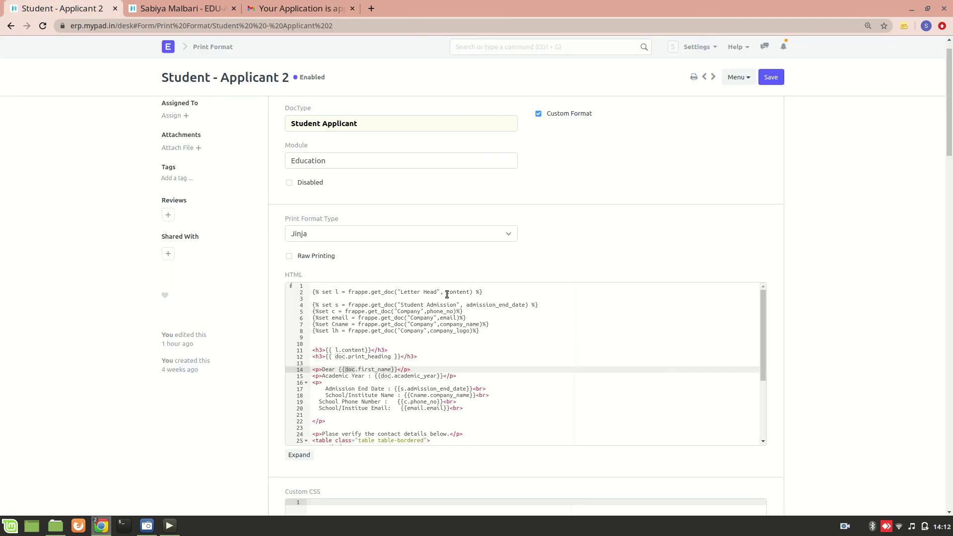
pyautogui.hotkey('ctrl', '+')
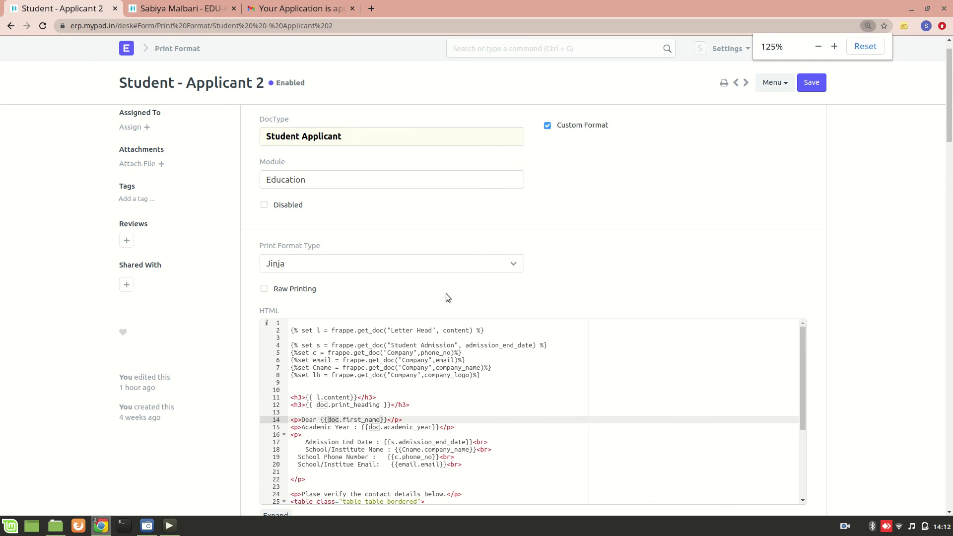
pyautogui.hotkey('ctrl', '+')
pyautogui.scroll(-5, 446, 298)
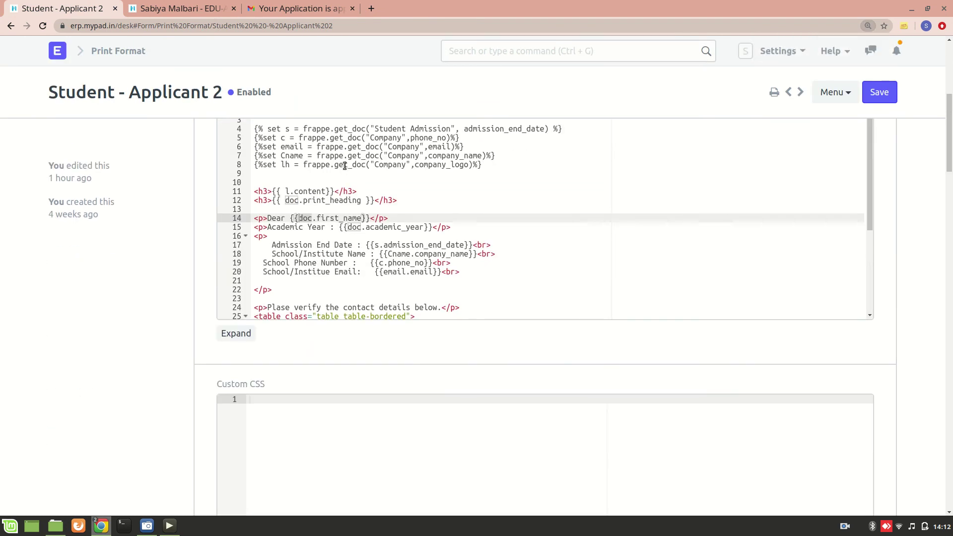
pyautogui.scroll(2, 344, 169)
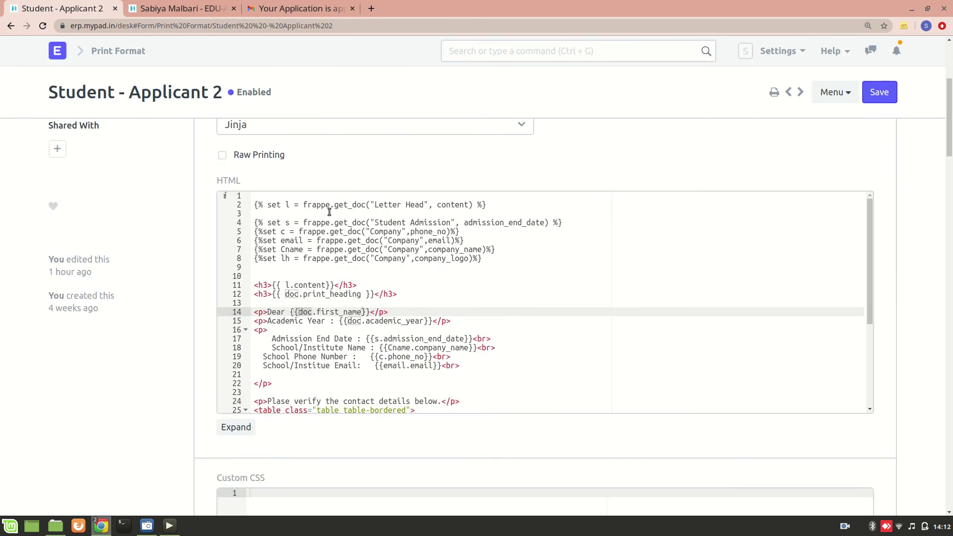
# Compare the applicant record's fields and Printing Details with the emailed PDF, ending on the PDF in Gmail.
pyautogui.click(204, 5)
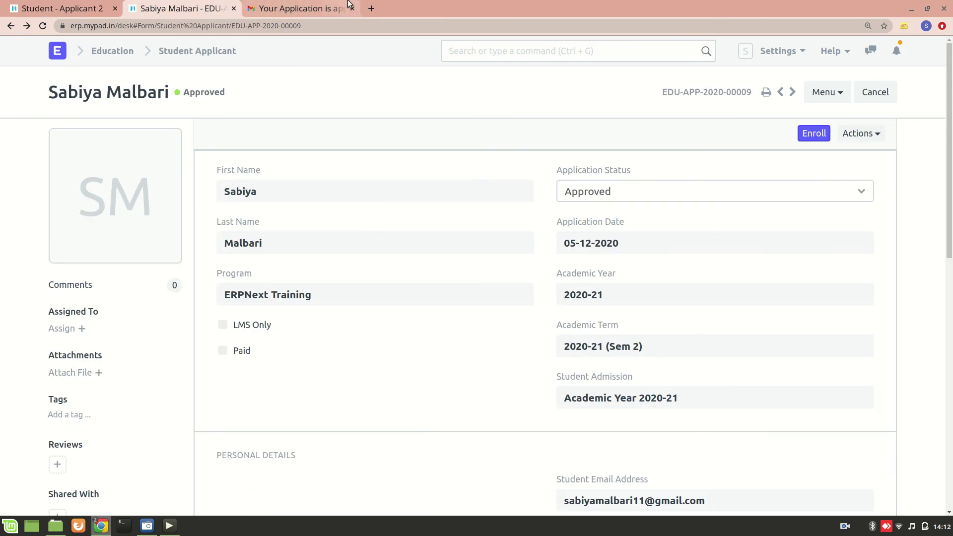
pyautogui.click(319, 5)
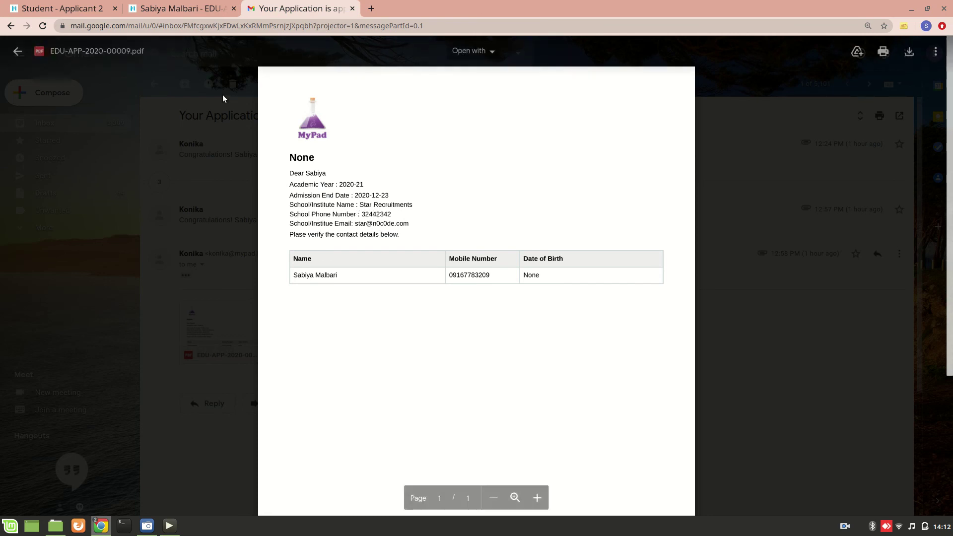
pyautogui.click(183, 4)
pyautogui.scroll(-10, 257, 327)
pyautogui.scroll(5, 255, 327)
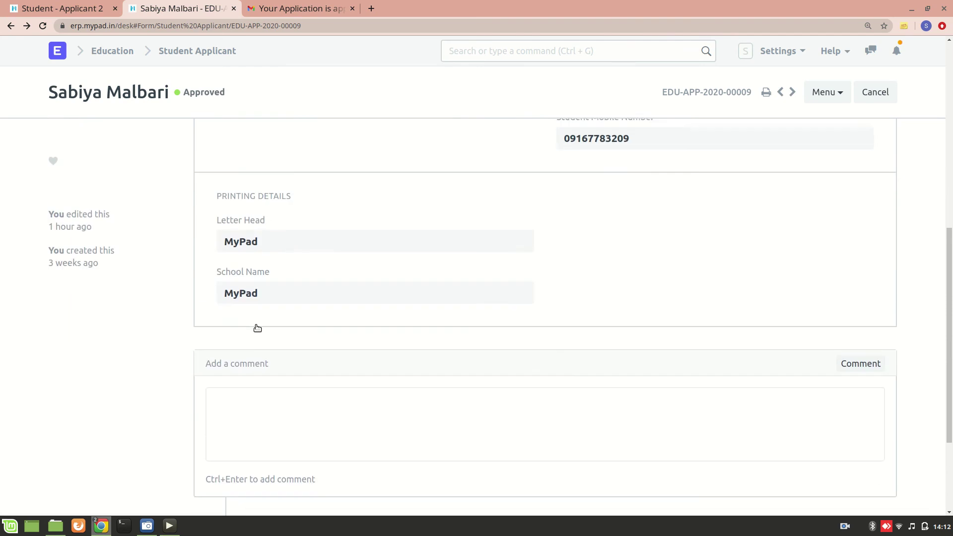
pyautogui.scroll(5, 255, 305)
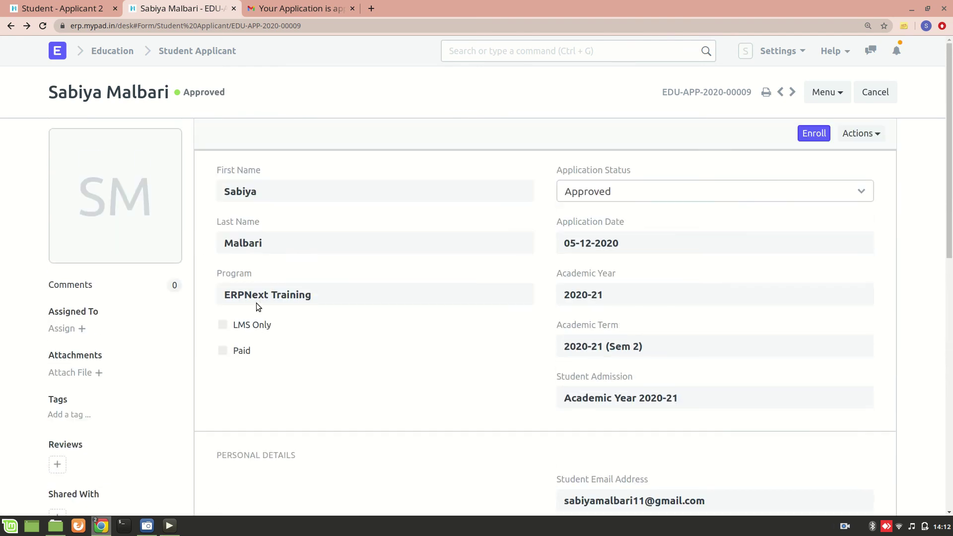
pyautogui.click(303, 9)
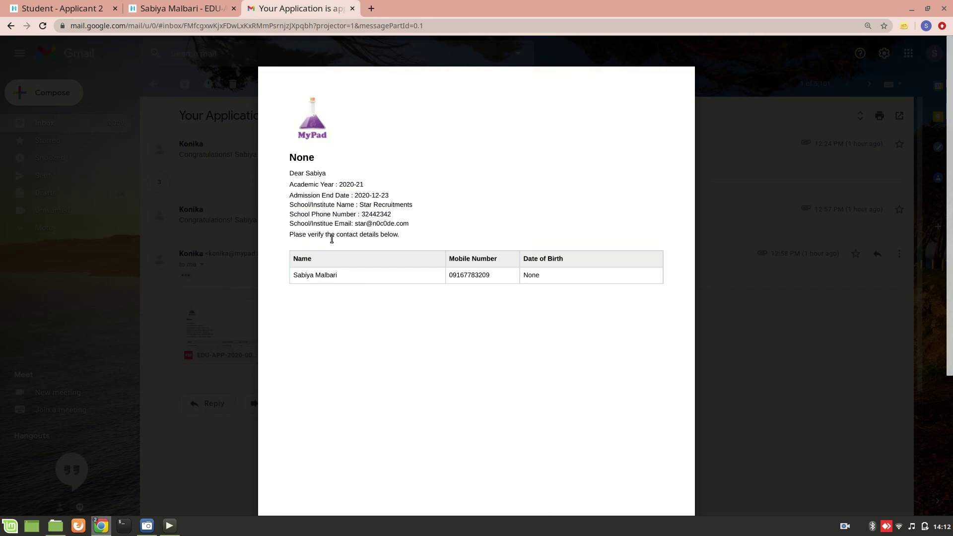
# Compare the contact details table in the Student - Applicant 2 HTML with the emailed PDF and the applicant's record.
pyautogui.hotkey('ctrl', '1')
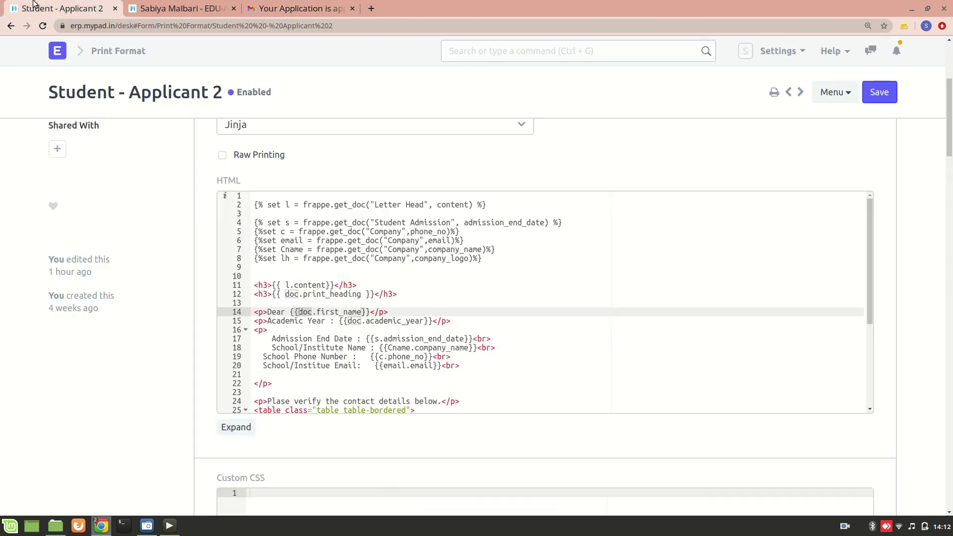
pyautogui.scroll(-3, 346, 351)
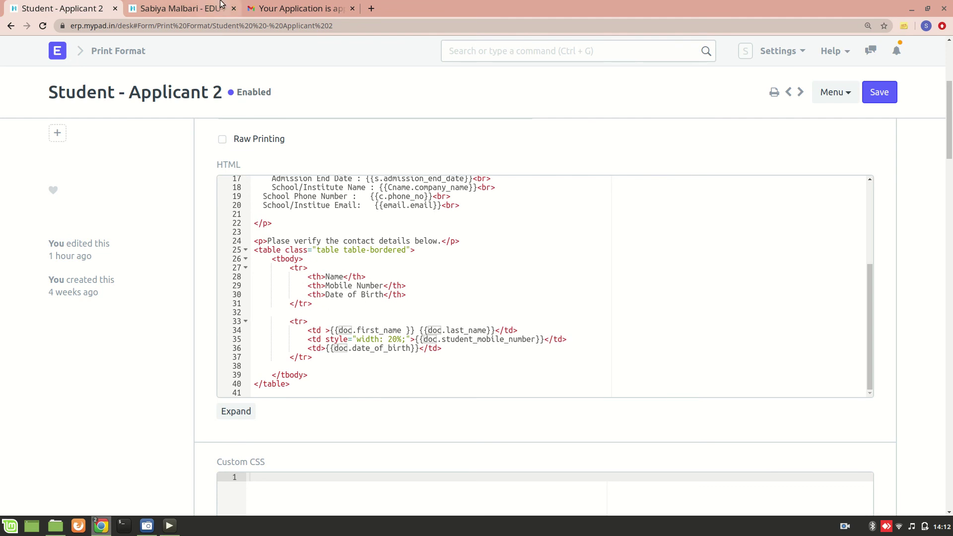
pyautogui.click(271, 8)
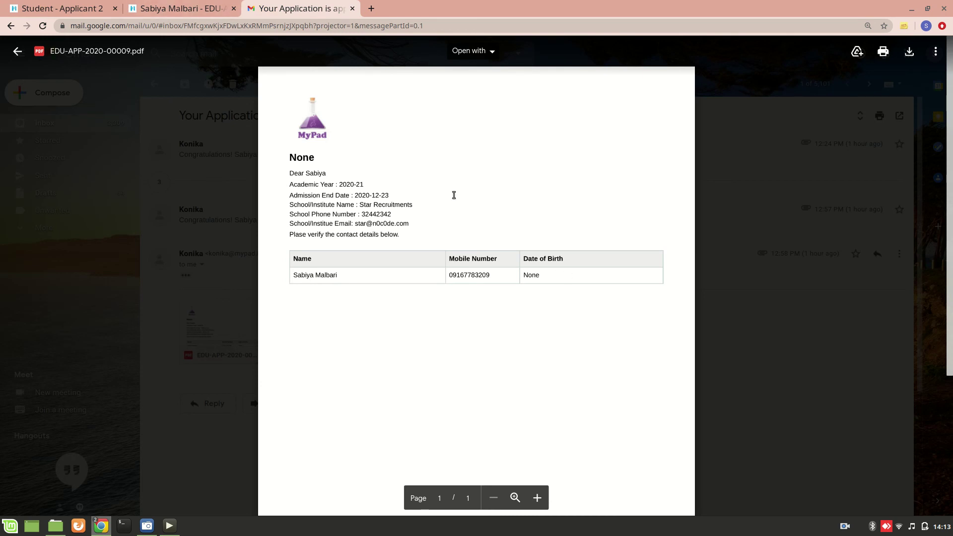
pyautogui.click(191, 4)
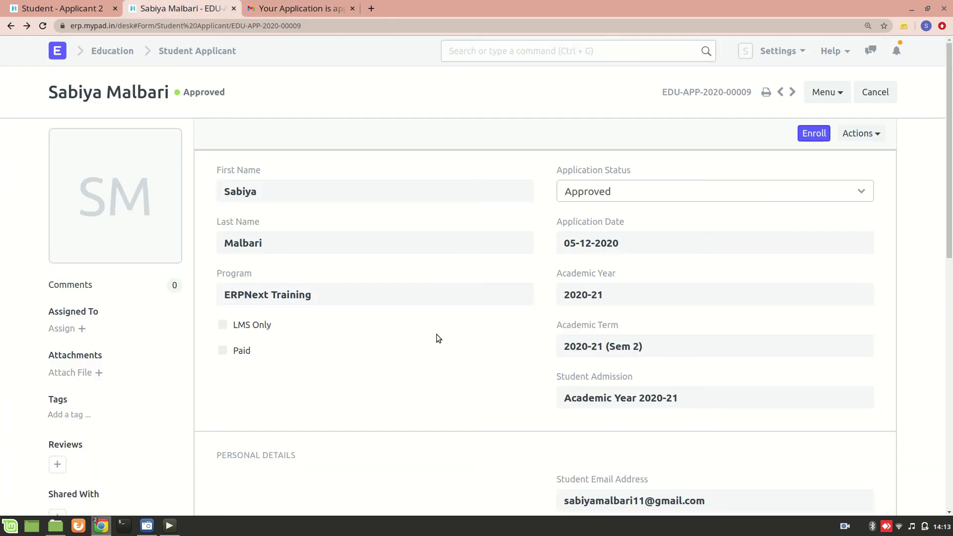
pyautogui.scroll(-3, 436, 335)
pyautogui.scroll(3, 439, 337)
pyautogui.click(62, 6)
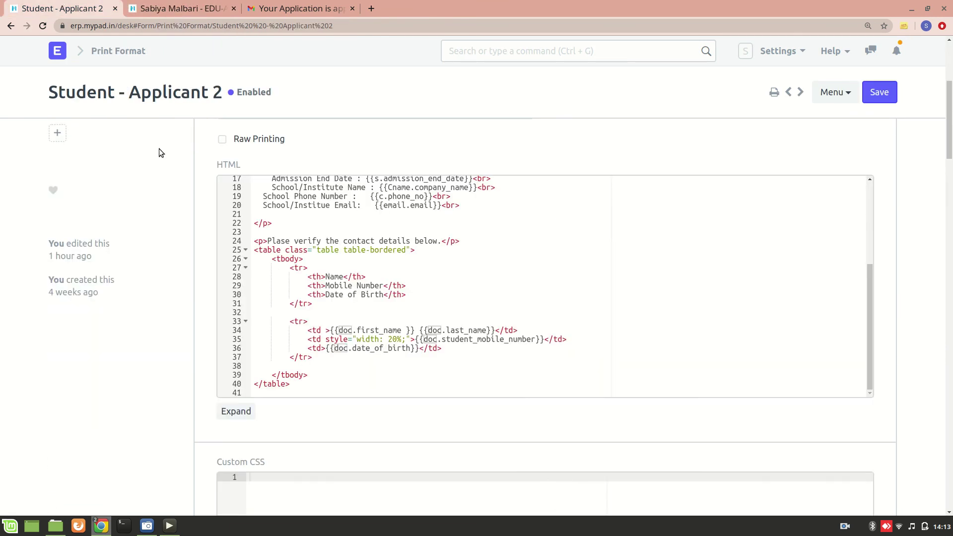
pyautogui.scroll(-1, 243, 358)
pyautogui.scroll(-1, 243, 357)
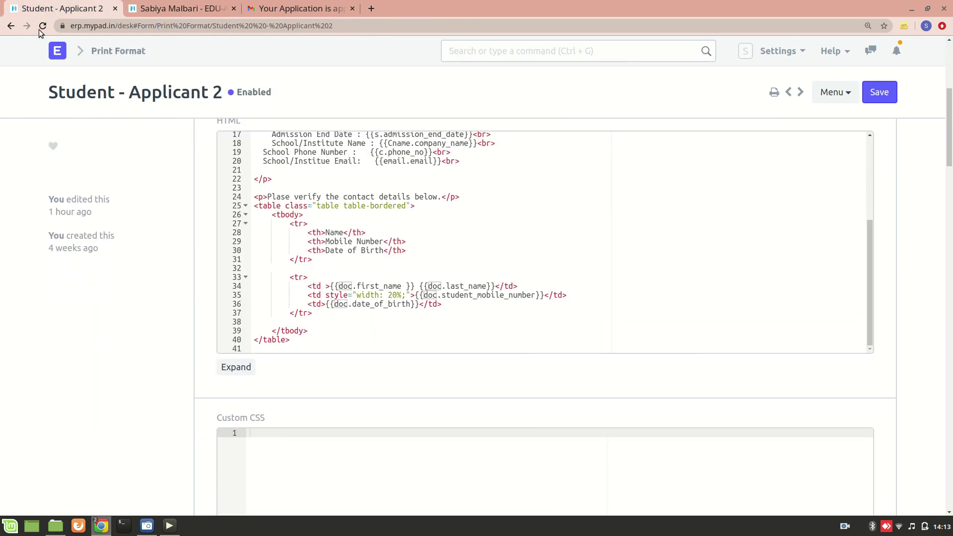
# Leave the Student - Applicant 2 template, search for "print format build" and open the Print Format Builder.
pyautogui.click(9, 25)
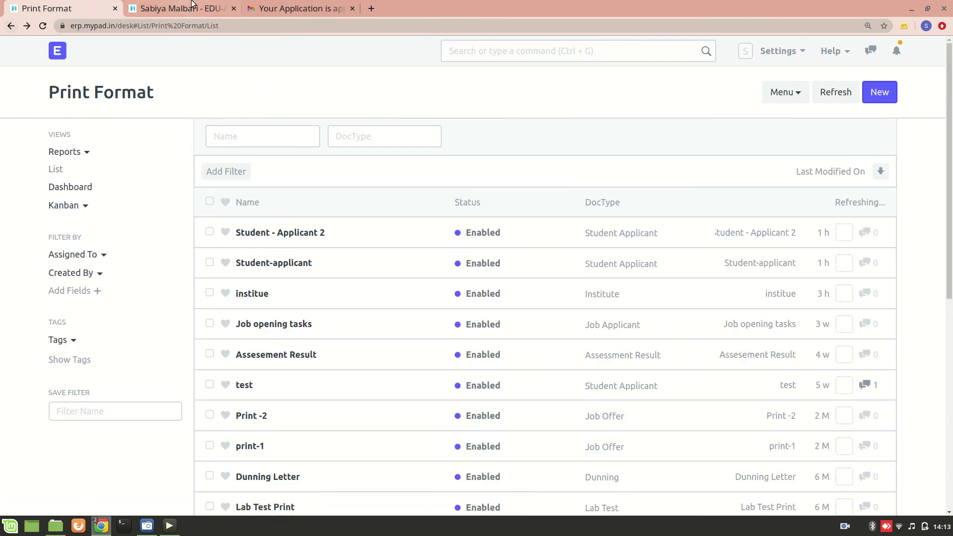
pyautogui.click(521, 52)
pyautogui.write('pri')
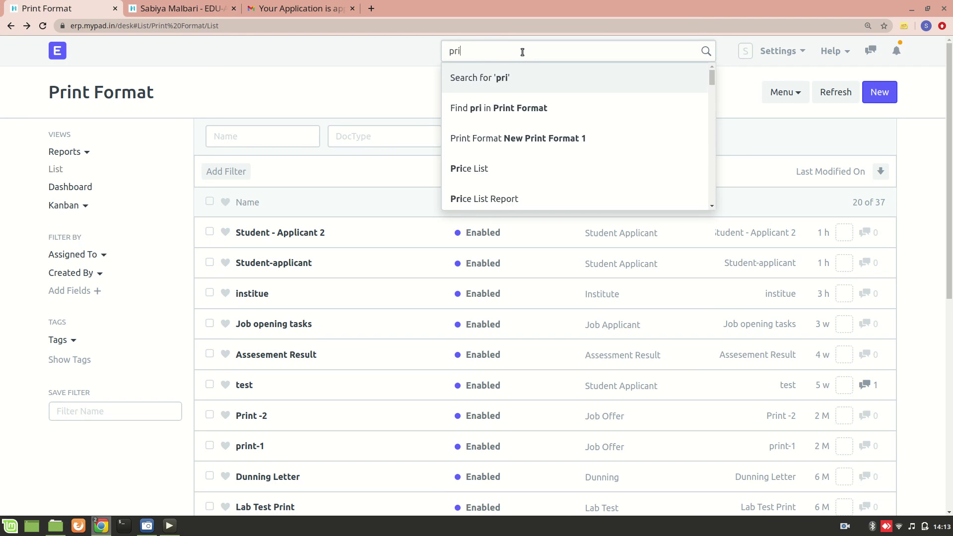
pyautogui.write('nt format build')
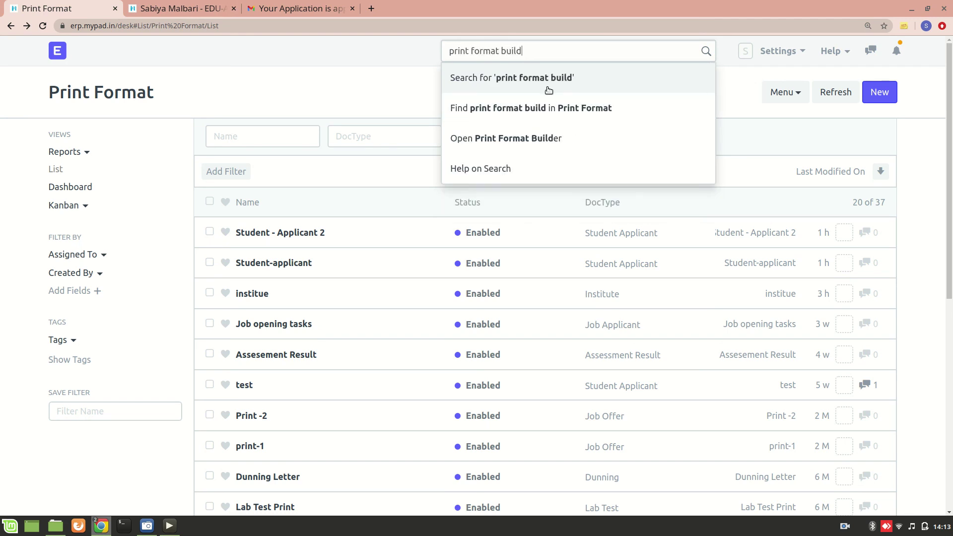
pyautogui.click(566, 141)
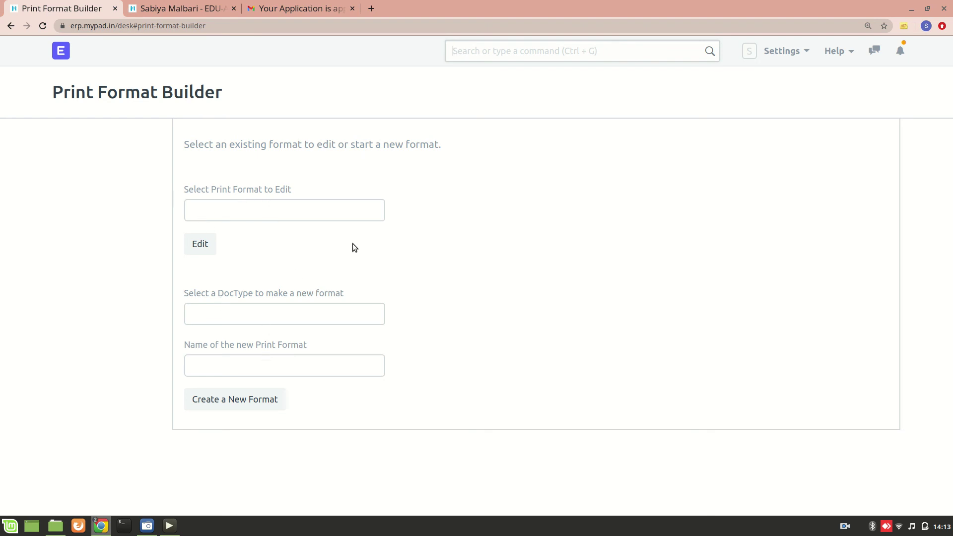
# Create a new print format named Job opening-1 for the Job Opening DocType.
pyautogui.click(208, 310)
pyautogui.write('job')
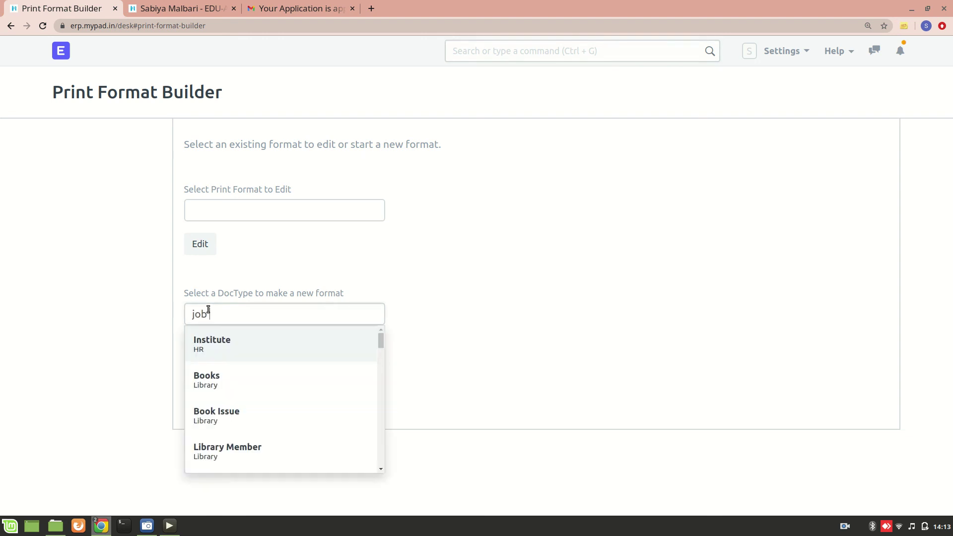
pyautogui.write(' opening')
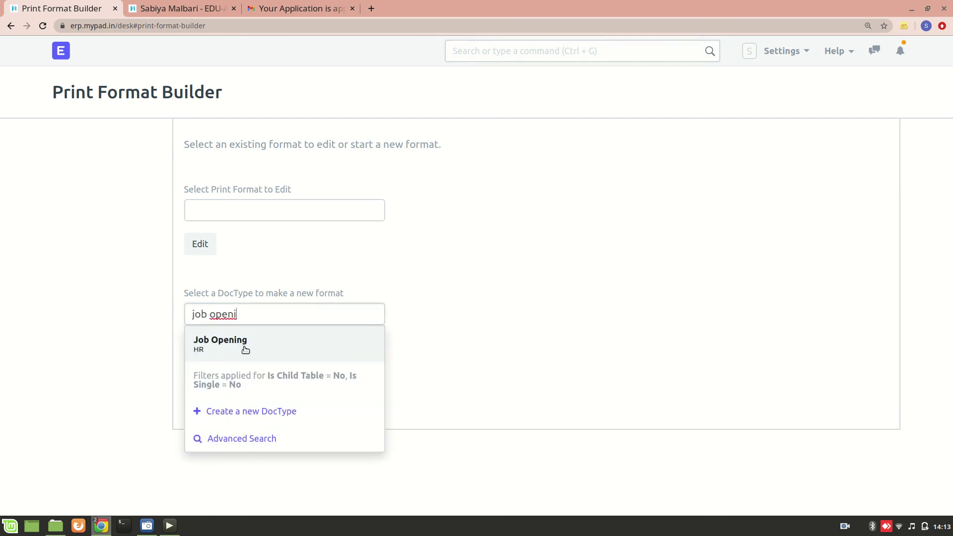
pyautogui.click(241, 343)
pyautogui.click(247, 367)
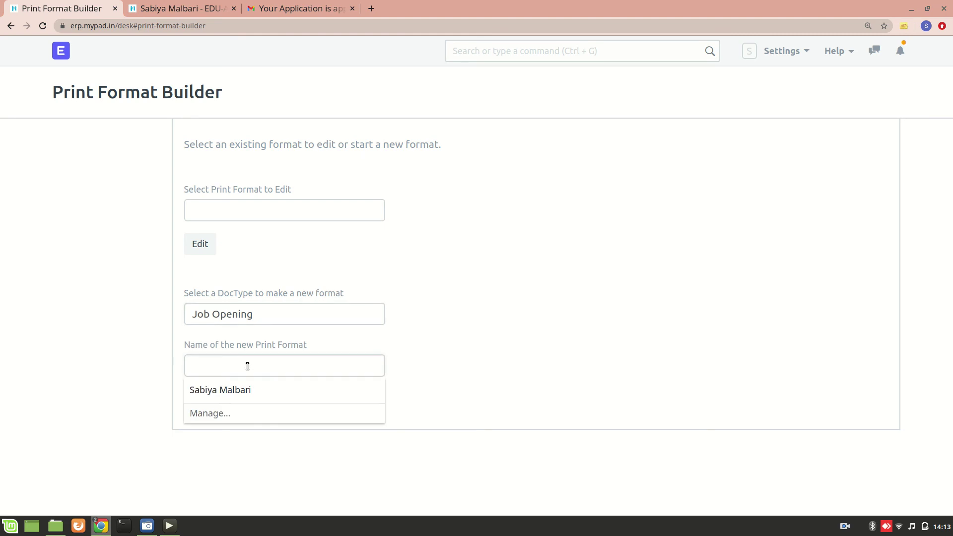
pyautogui.write('Jo')
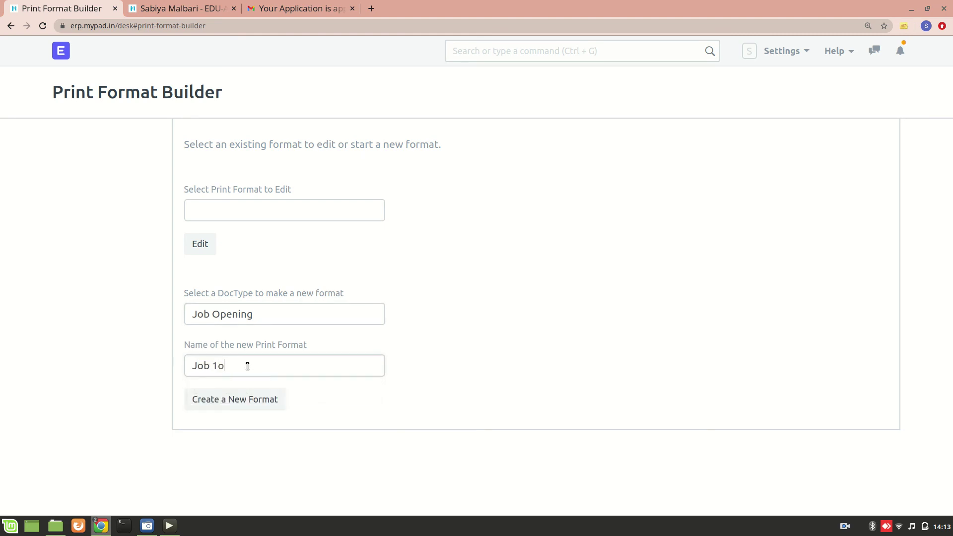
pyautogui.write('b opening-1')
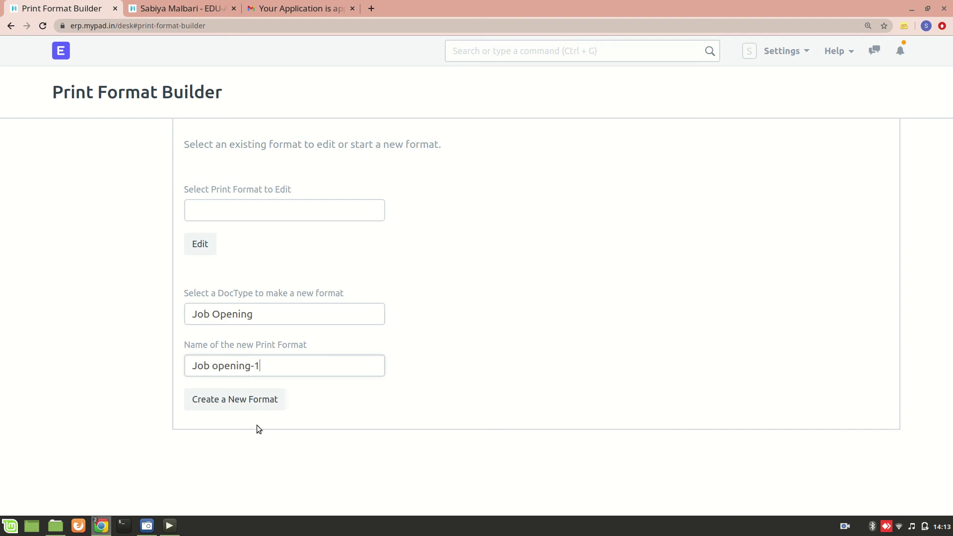
pyautogui.click(224, 401)
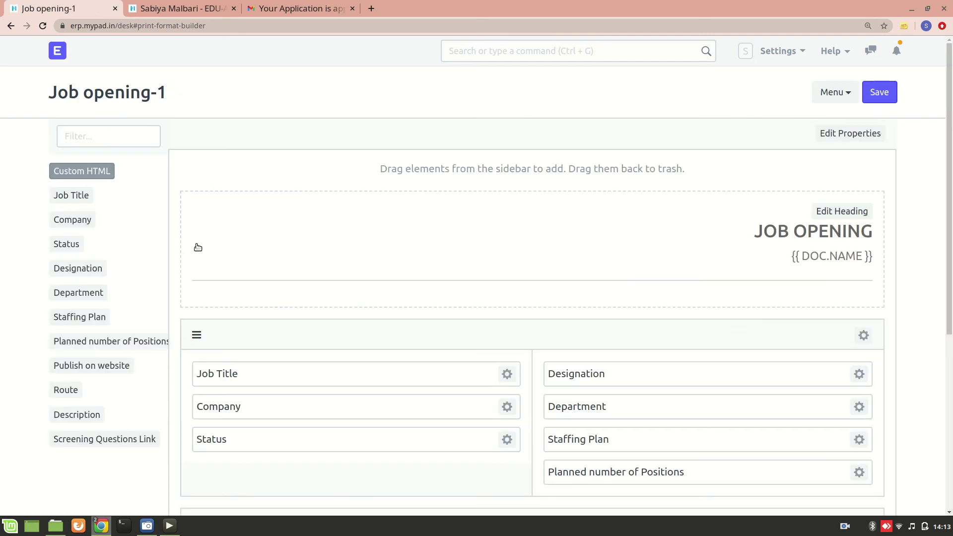
# Set the page zoom to 125% and remove the Job Title field from the first section of the Job opening-1 layout.
pyautogui.scroll(-3, 356, 264)
pyautogui.scroll(-1, 357, 264)
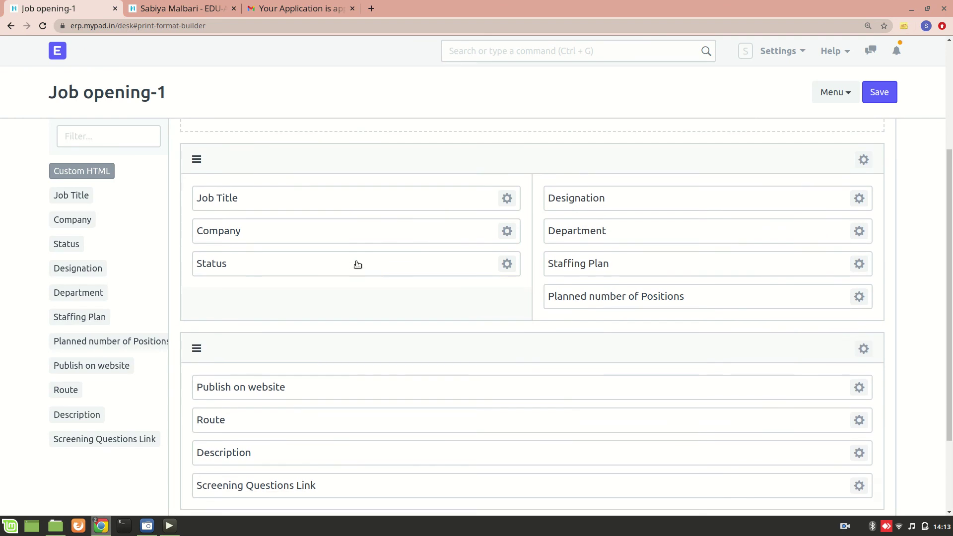
pyautogui.hotkey('ctrl', '-')
pyautogui.hotkey('ctrl', '-')
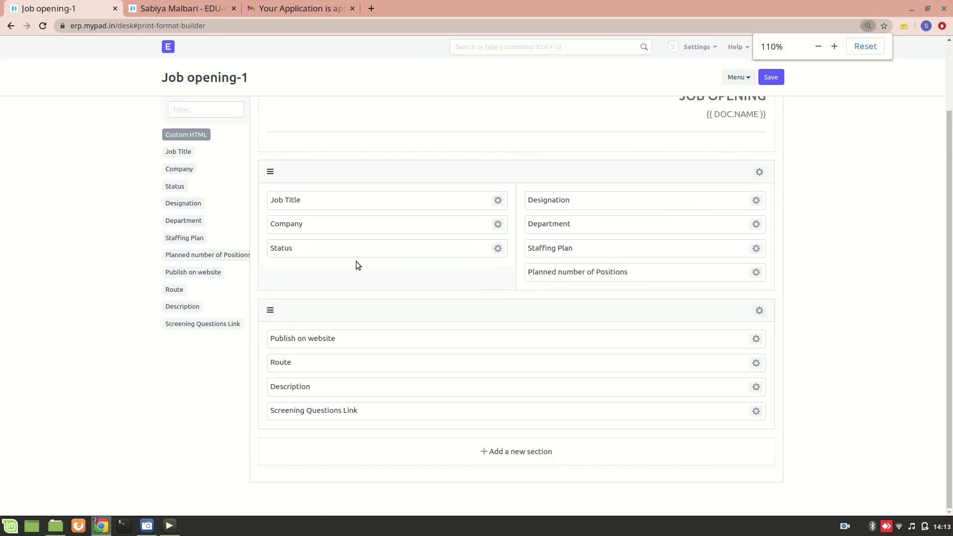
pyautogui.hotkey('ctrl', '+')
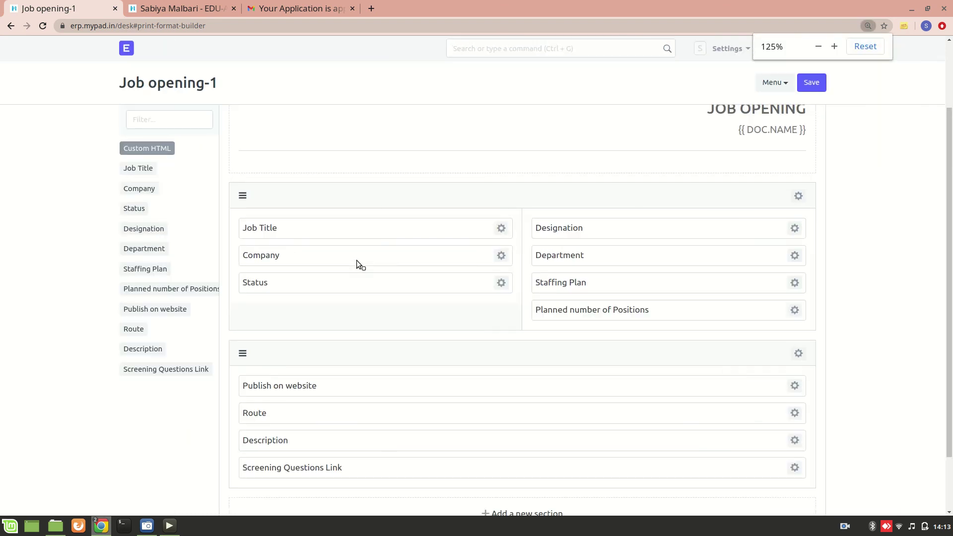
pyautogui.scroll(2, 371, 317)
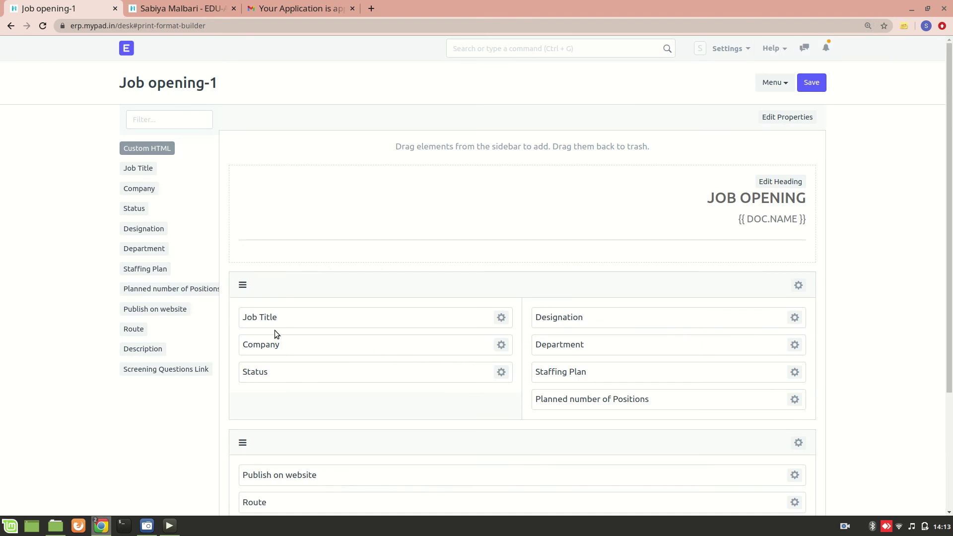
pyautogui.scroll(-2, 275, 327)
pyautogui.moveTo(303, 215); pyautogui.dragTo(160, 157)
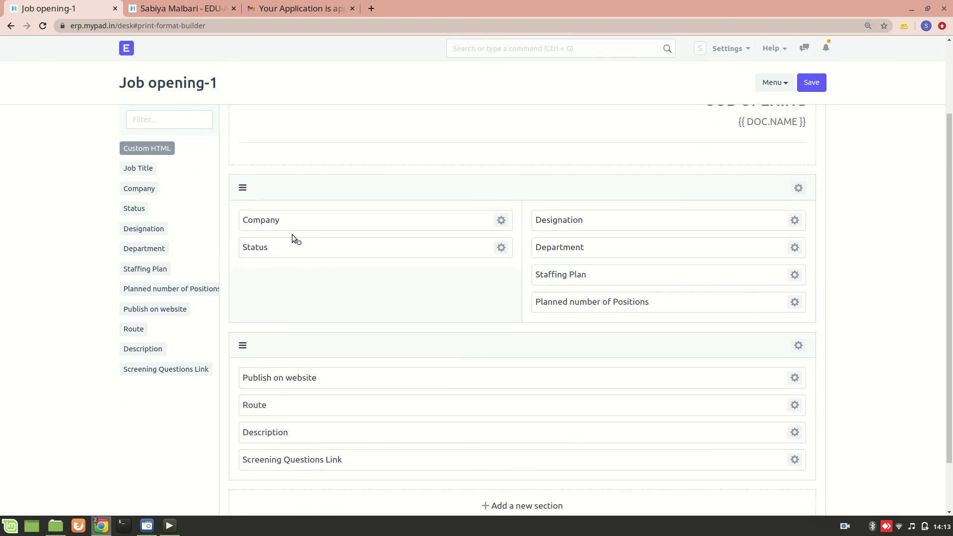
pyautogui.scroll(-1, 283, 303)
# Remove the Publish on website field from the second section of the Job opening-1 layout.
pyautogui.scroll(3, 283, 303)
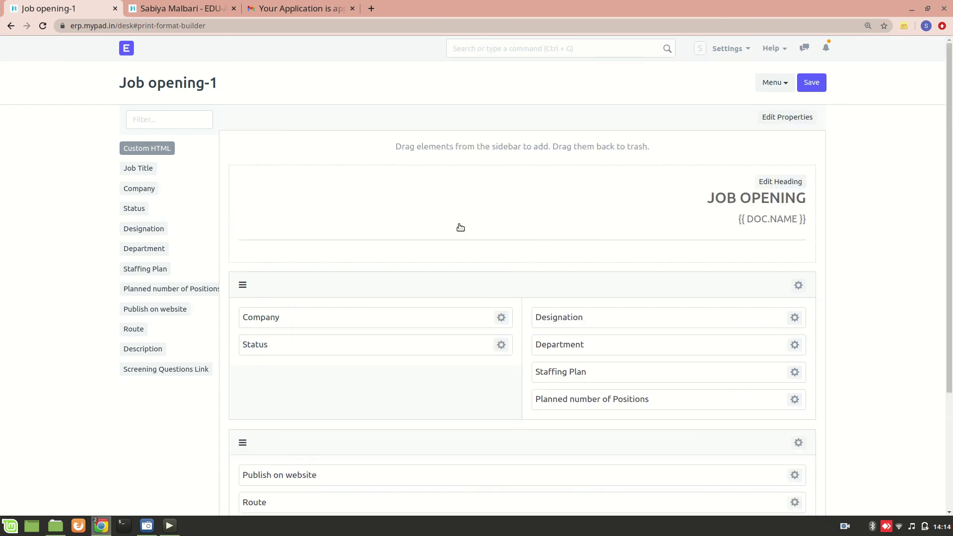
pyautogui.scroll(-3, 460, 227)
pyautogui.moveTo(495, 316); pyautogui.dragTo(39, 249)
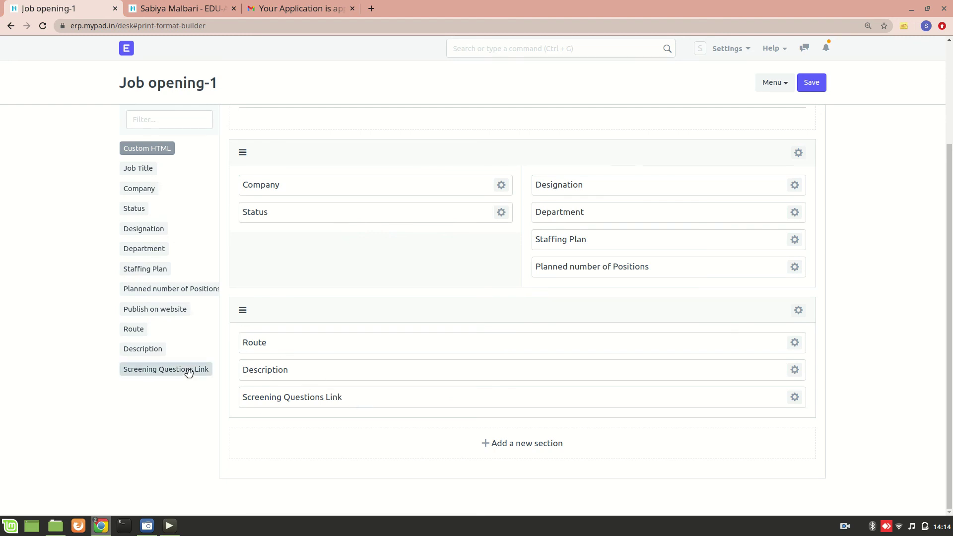
pyautogui.scroll(3, 334, 236)
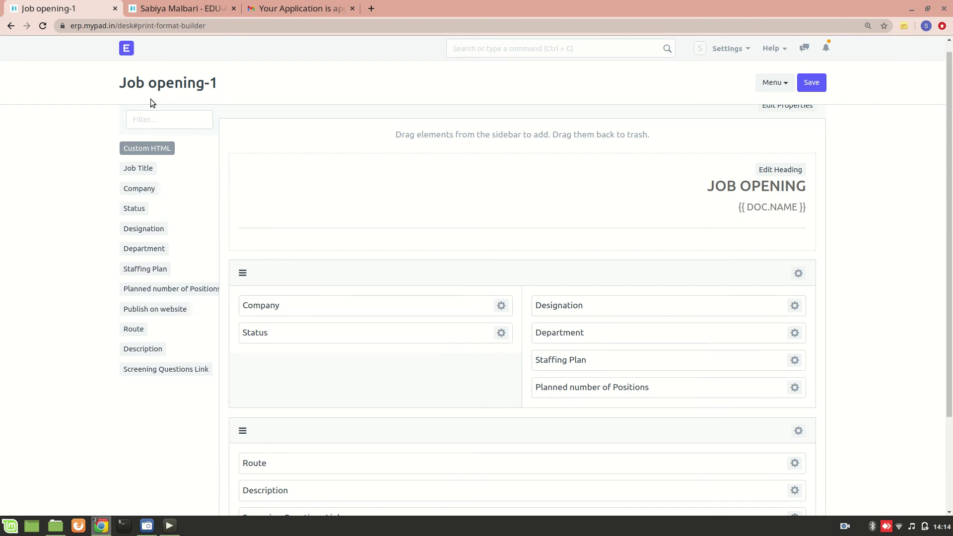
# Reopen the Student - Applicant 2 print format and examine its HTML table code and the Custom CSS Help notes.
pyautogui.click(11, 26)
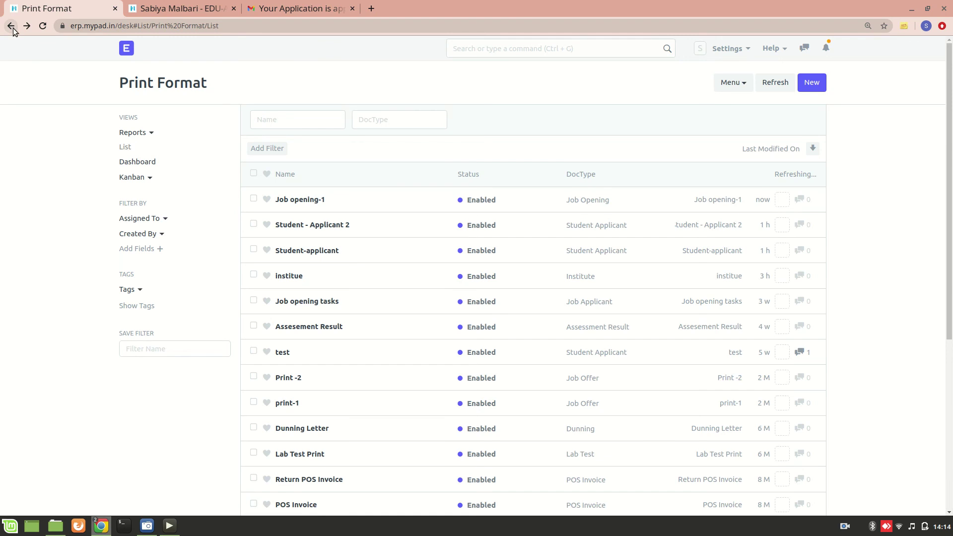
pyautogui.click(328, 225)
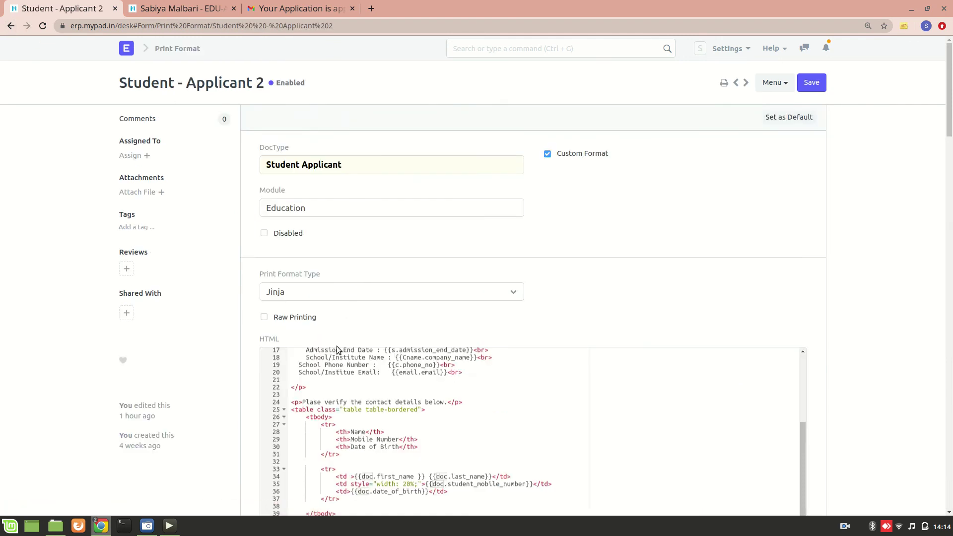
pyautogui.scroll(-5, 344, 308)
pyautogui.scroll(-1, 372, 271)
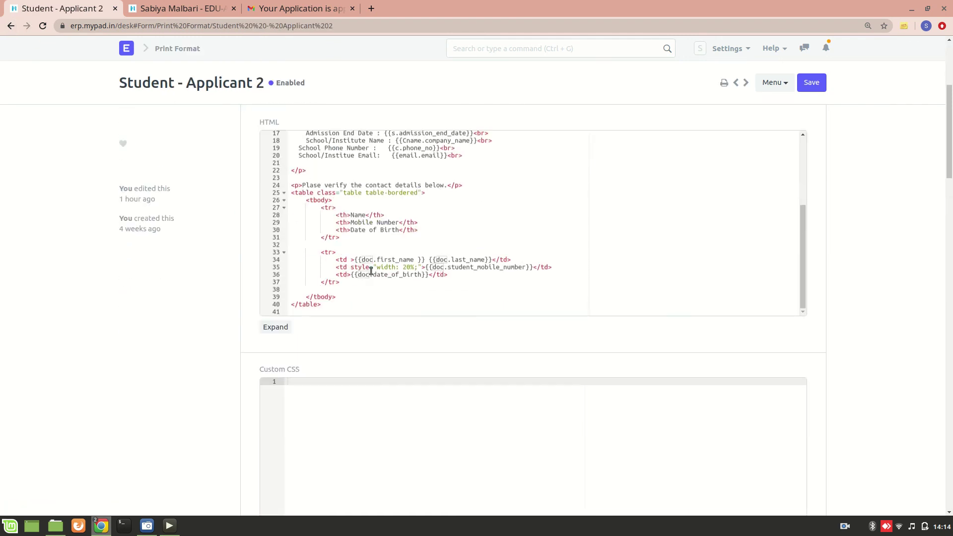
pyautogui.scroll(2, 228, 296)
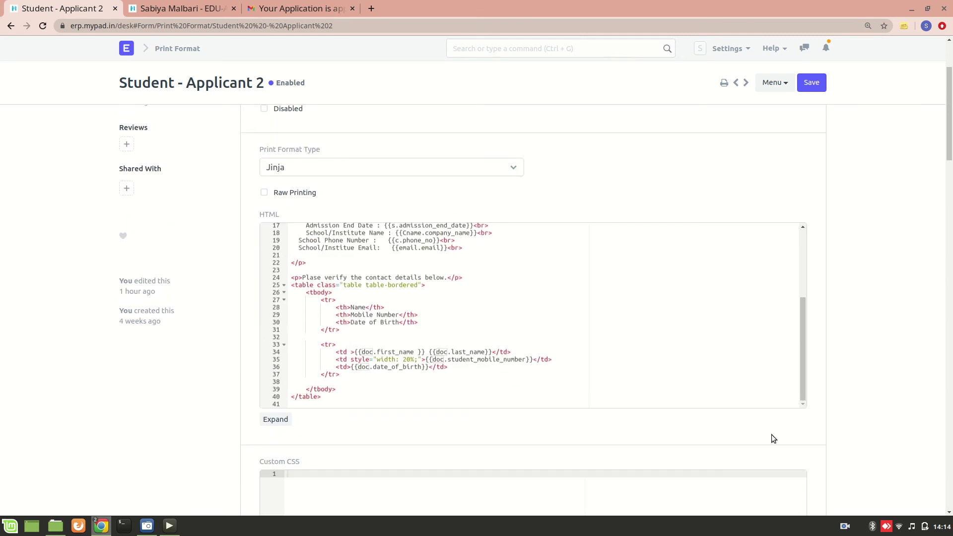
pyautogui.scroll(-3, 771, 433)
pyautogui.scroll(-8, 855, 438)
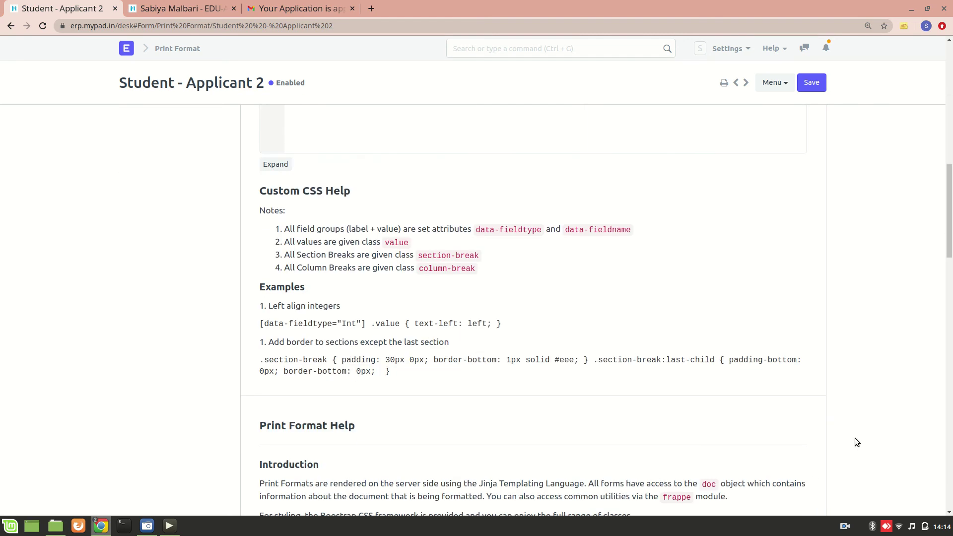